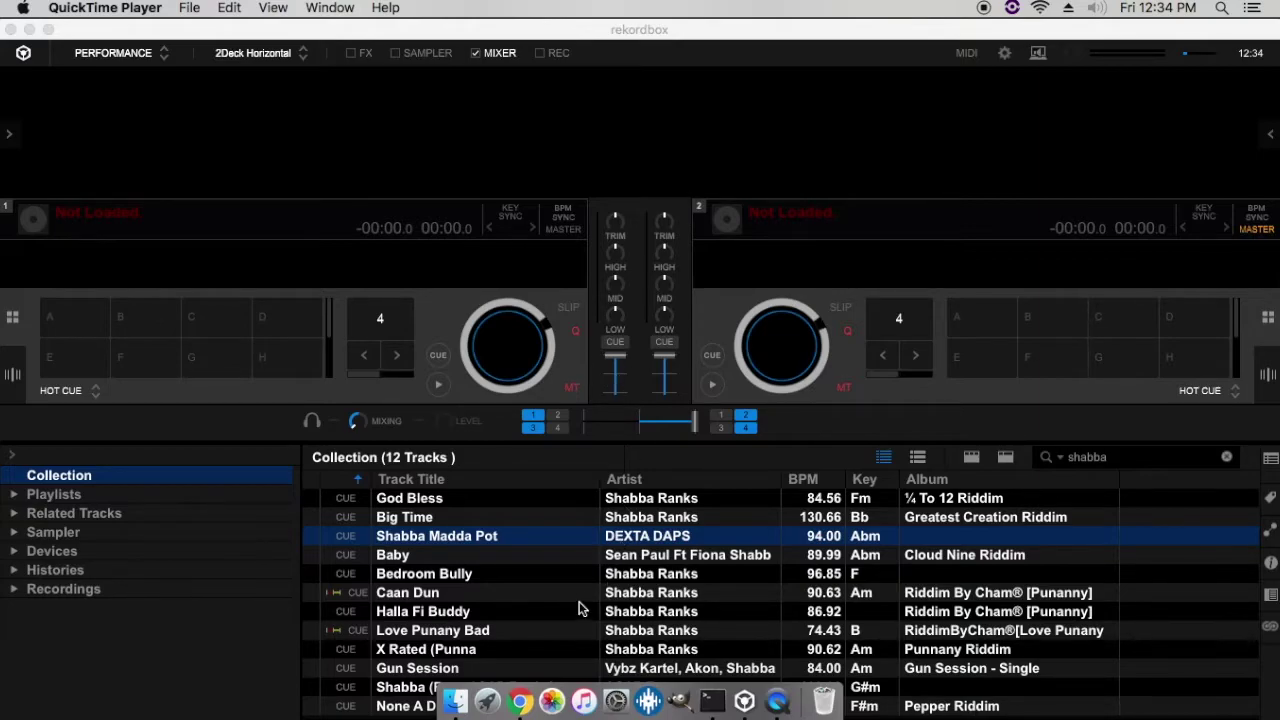
# Switch to rekordbox and select the track Baby in the collection
pyautogui.press('super+Tab')
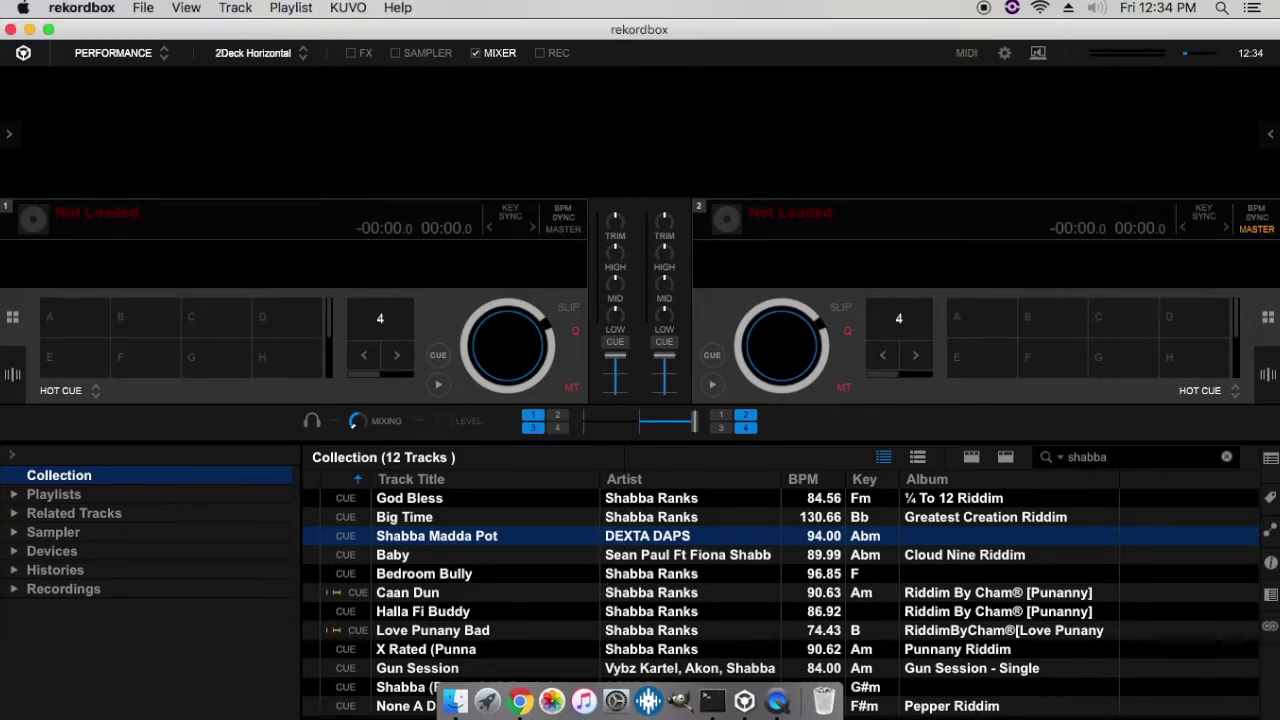
pyautogui.click(416, 649)
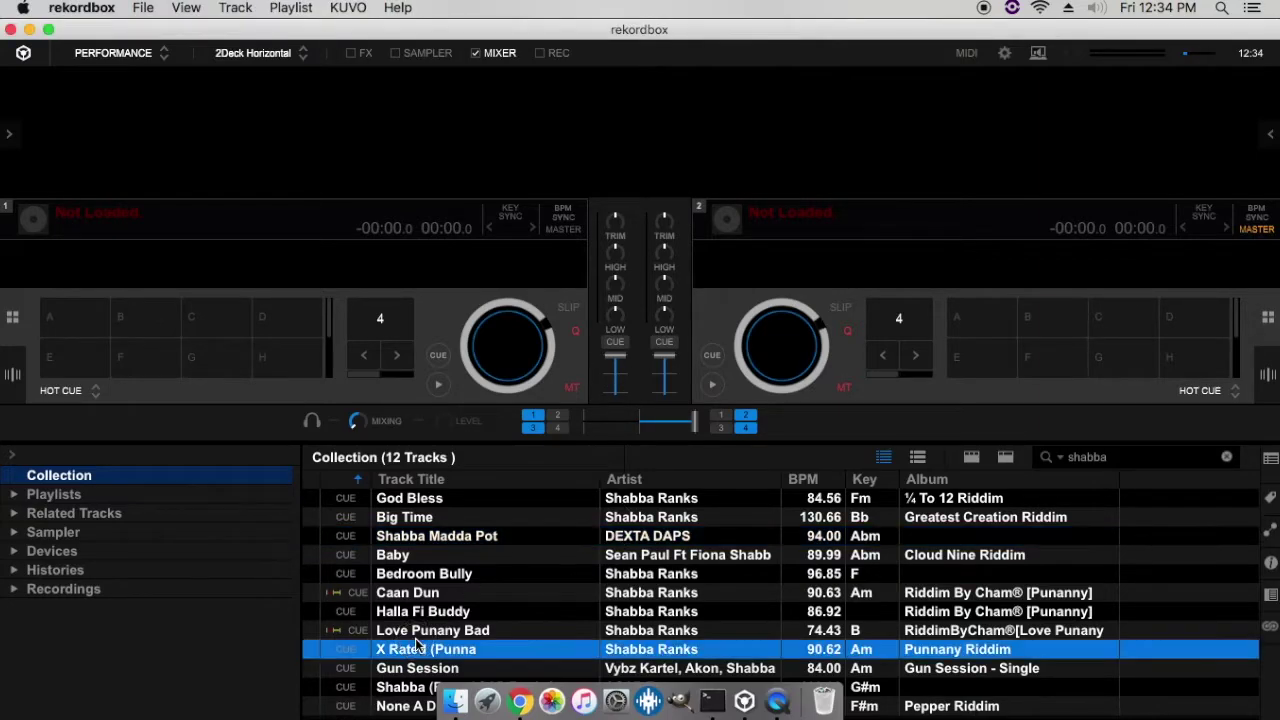
pyautogui.click(662, 556)
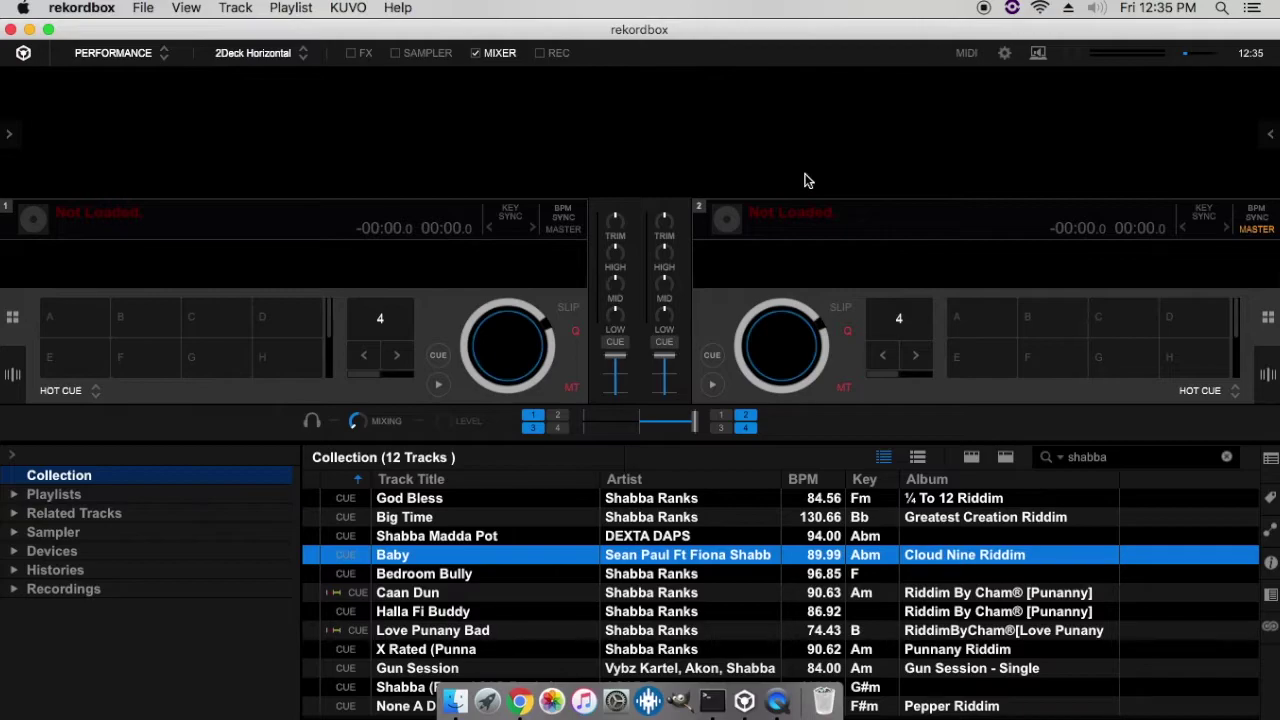
# In View preferences, enable Phrase (Enlarged Waveform) and Phrase (Full Waveform), then close Preferences
pyautogui.click(1004, 53)
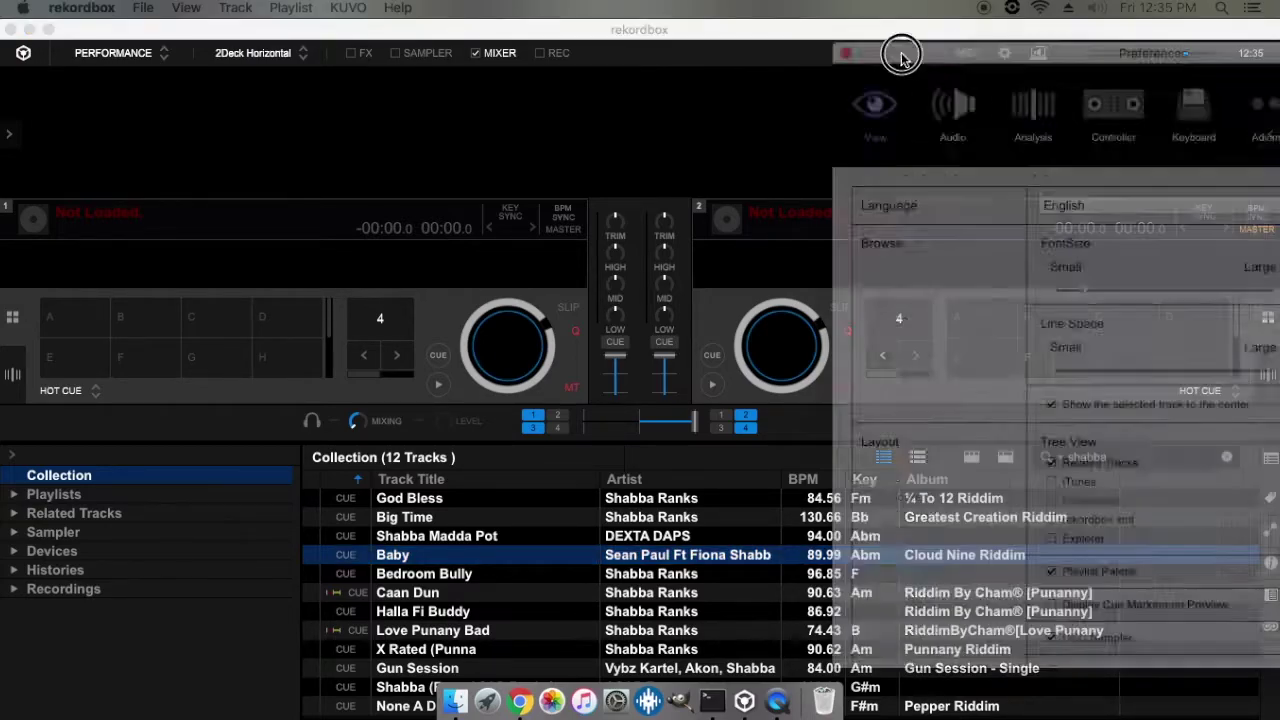
pyautogui.moveTo(900, 49); pyautogui.dragTo(541, 43)
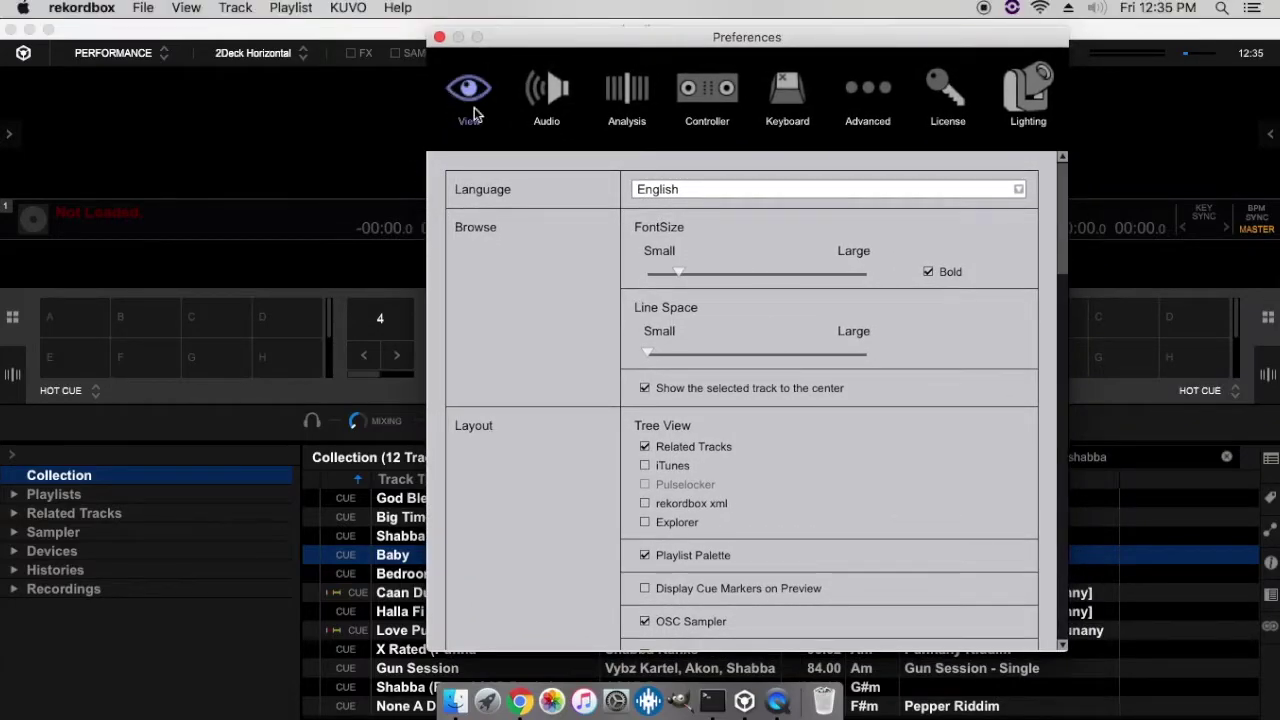
pyautogui.scroll(-3, 560, 308)
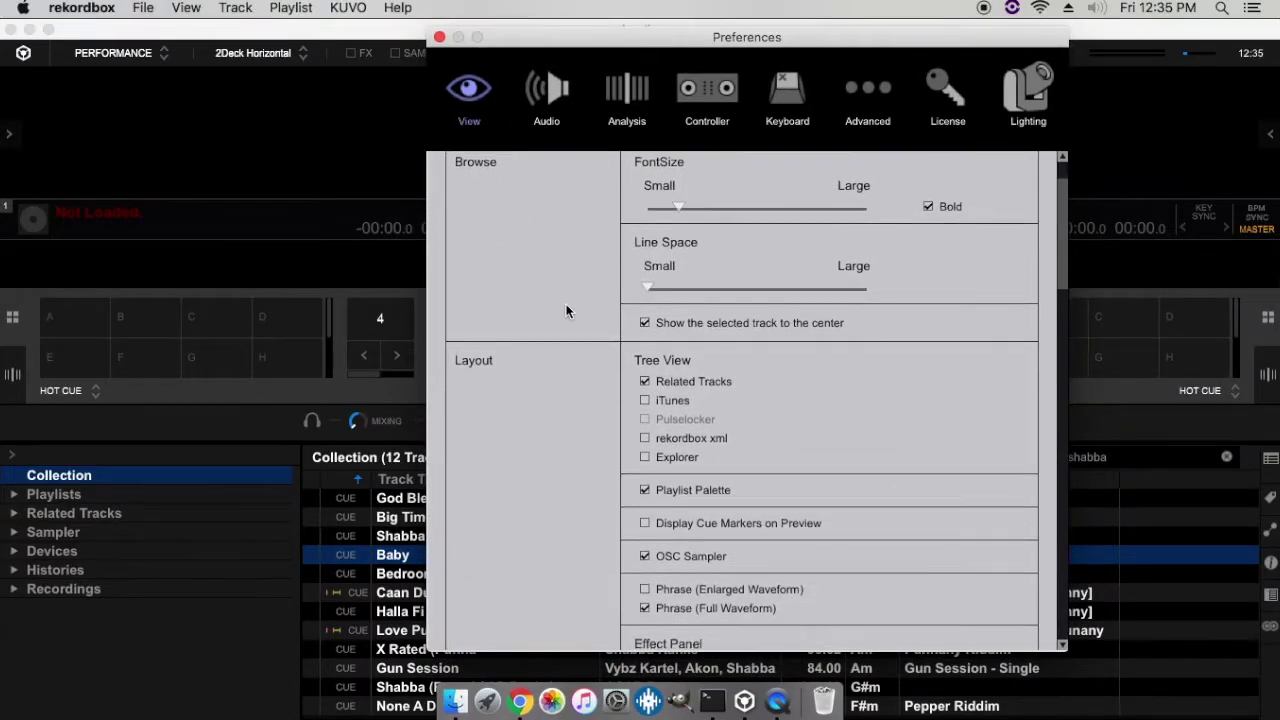
pyautogui.scroll(-5, 680, 450)
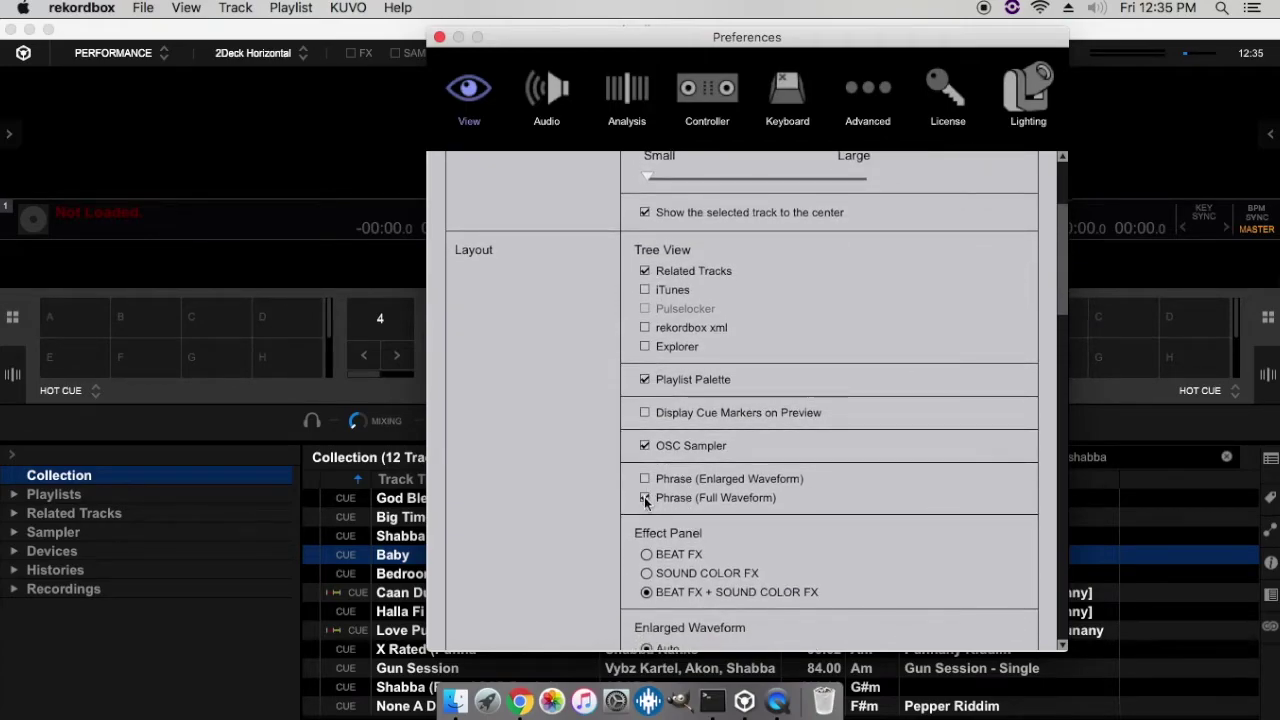
pyautogui.click(645, 478)
pyautogui.click(645, 480)
pyautogui.click(645, 497)
pyautogui.click(440, 38)
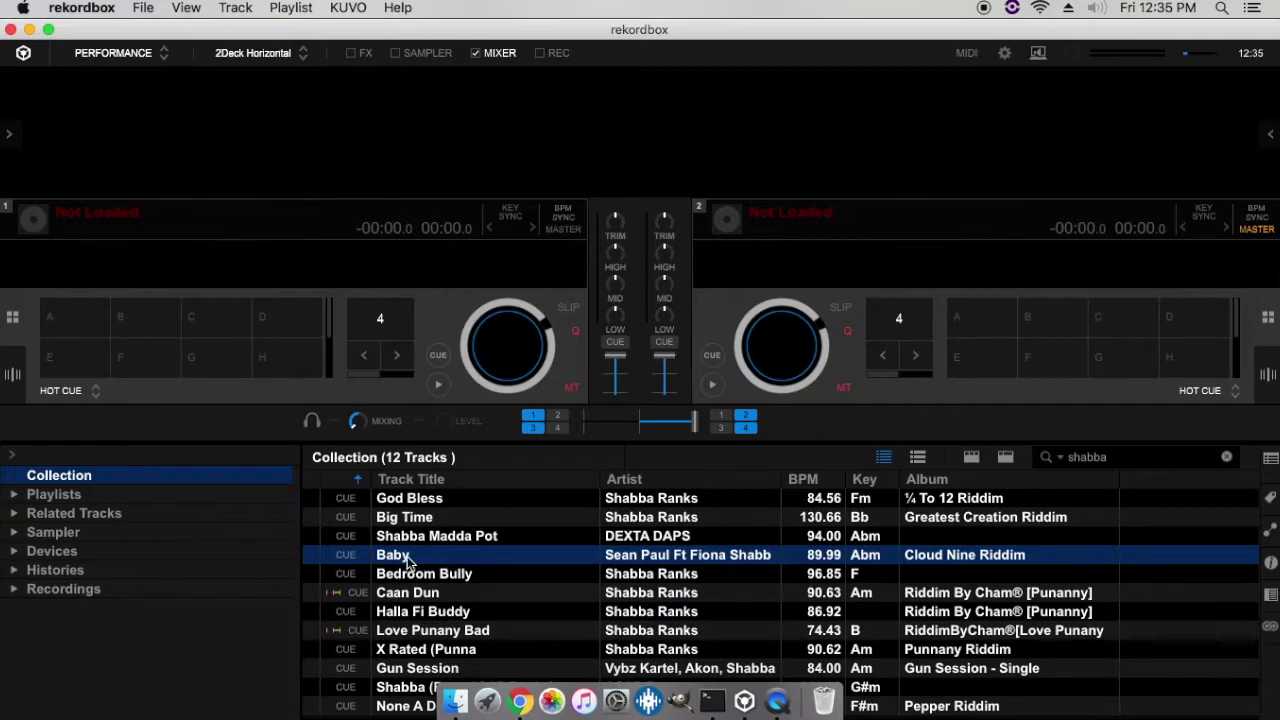
# Analyze Shabba Madda Pot with only Phrase checked, leaving BPM / Grid and KEY off
pyautogui.click(433, 577)
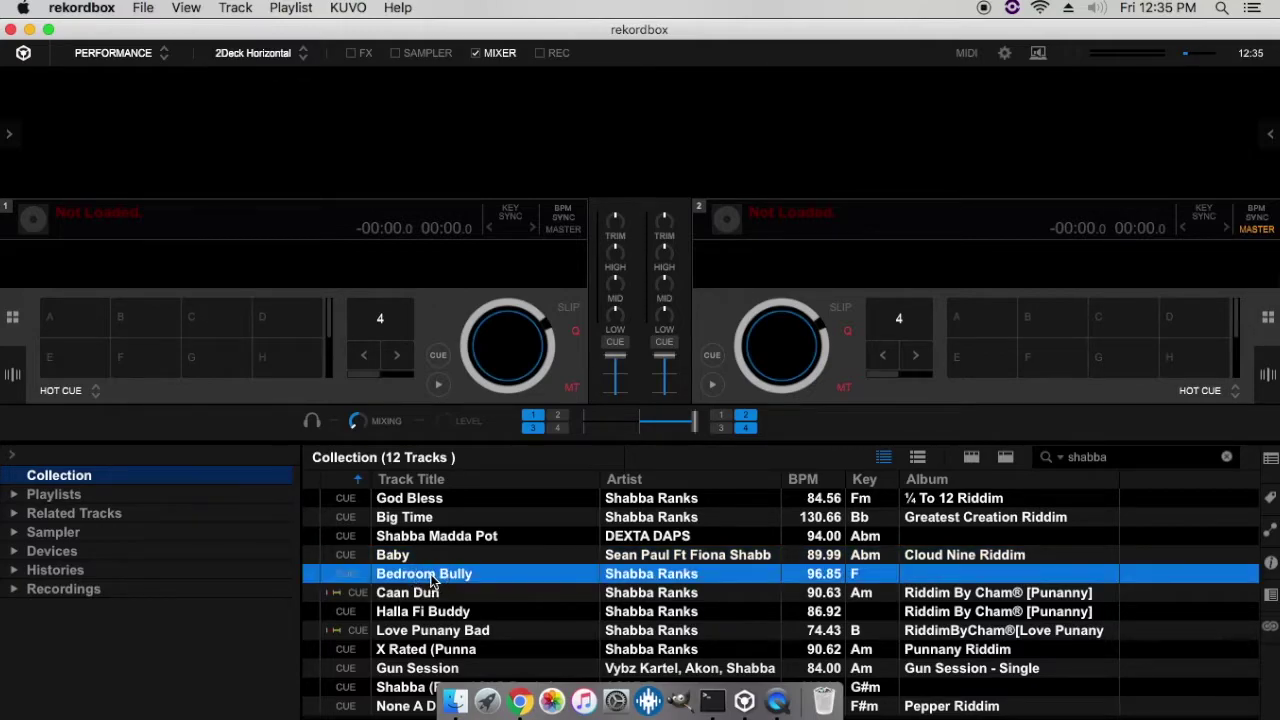
pyautogui.click(425, 538)
pyautogui.rightClick(424, 540)
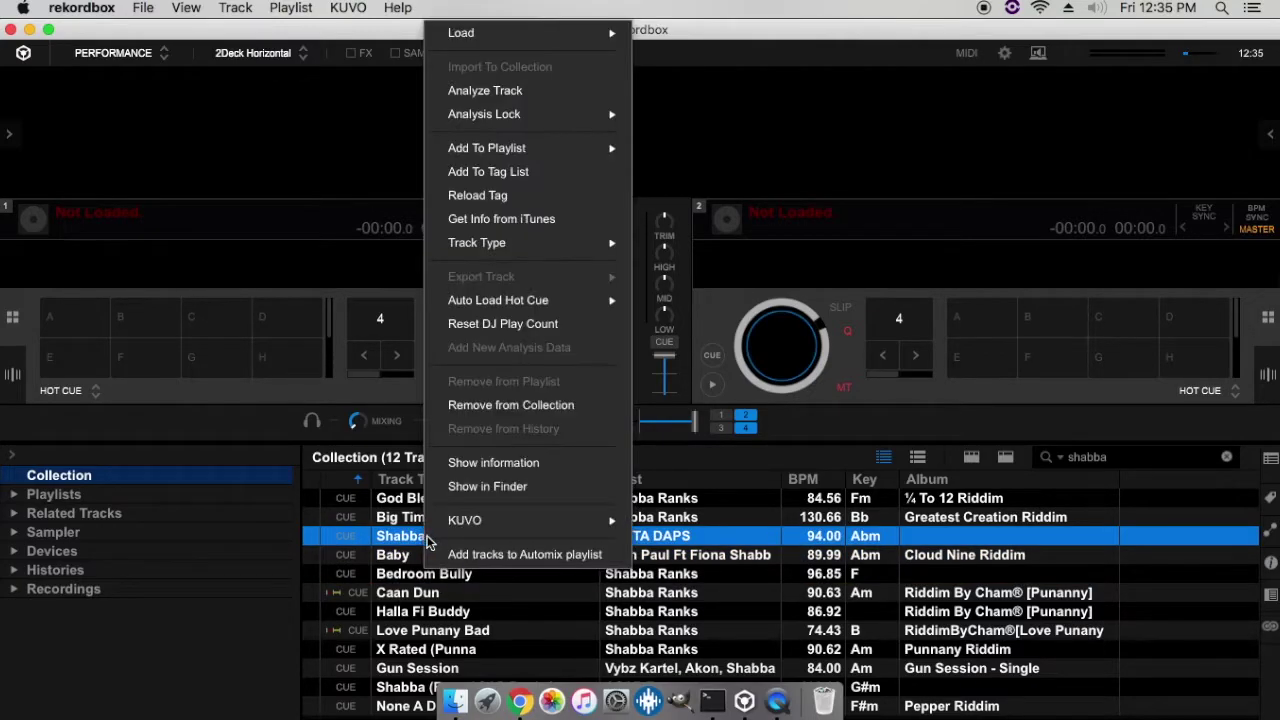
pyautogui.click(551, 96)
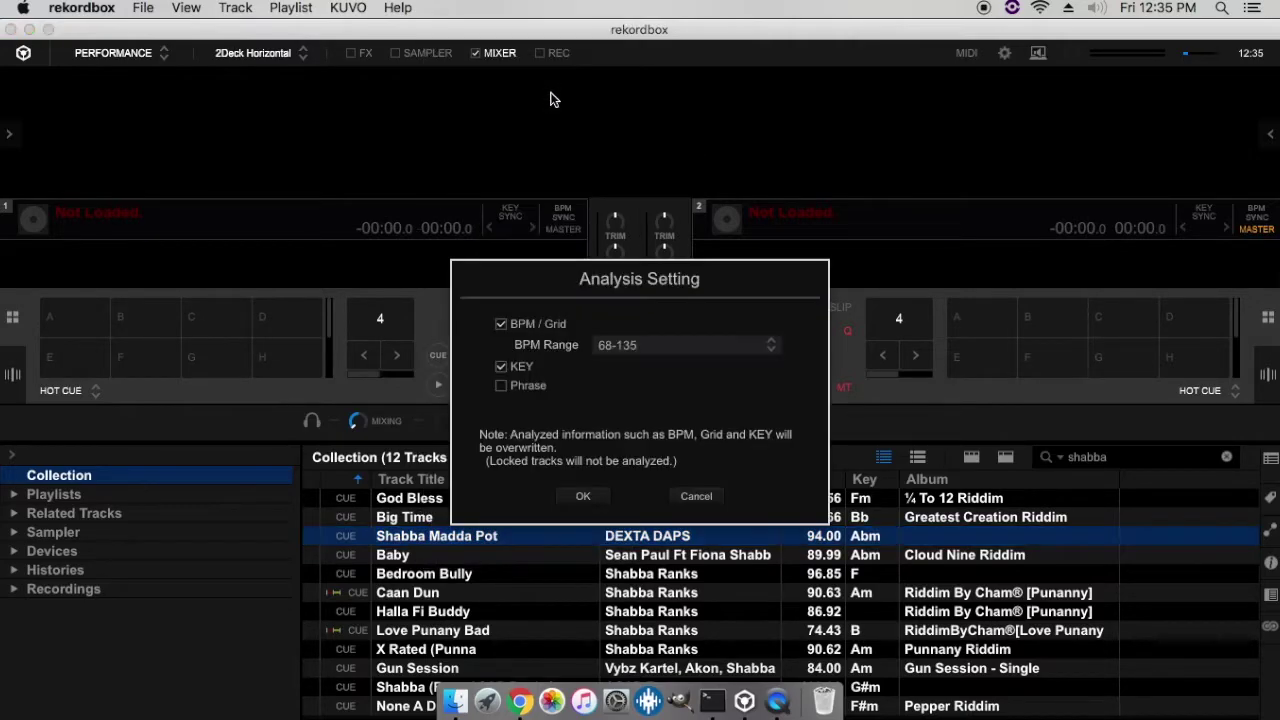
pyautogui.click(503, 386)
pyautogui.click(501, 325)
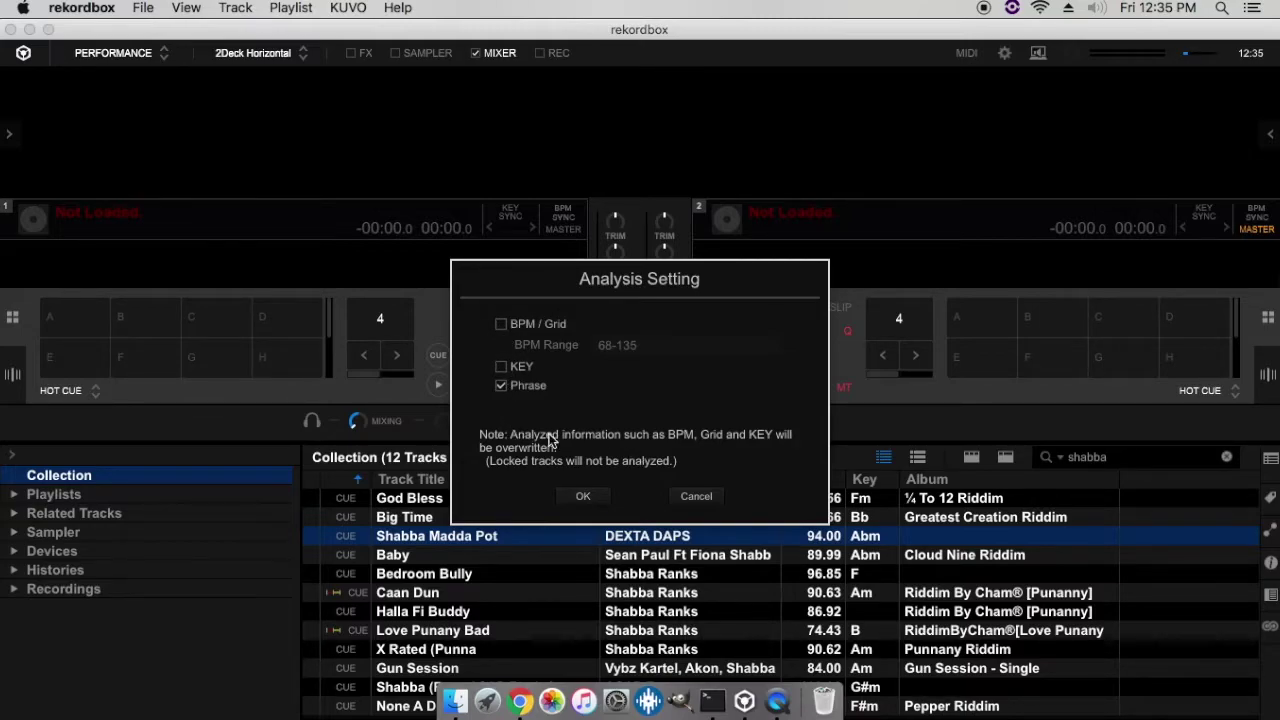
pyautogui.click(583, 496)
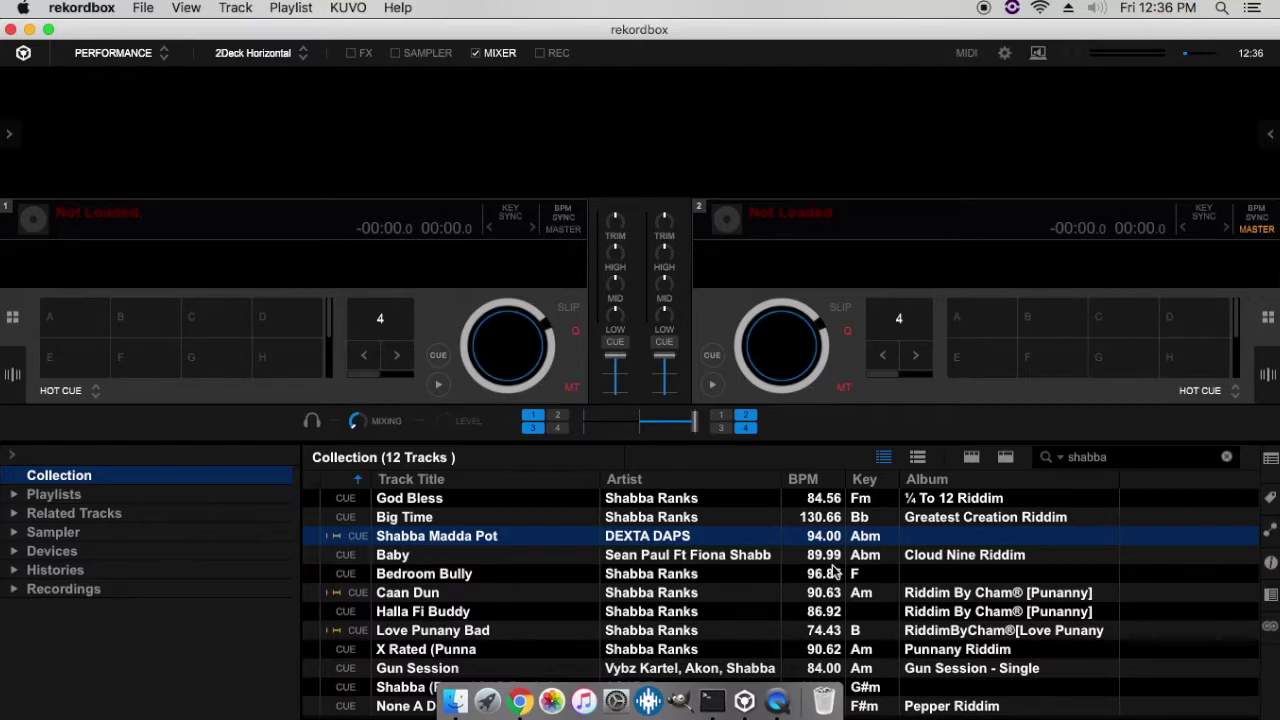
# Drag Shabba Madda Pot from the Collection onto deck 2
pyautogui.moveTo(337, 536)
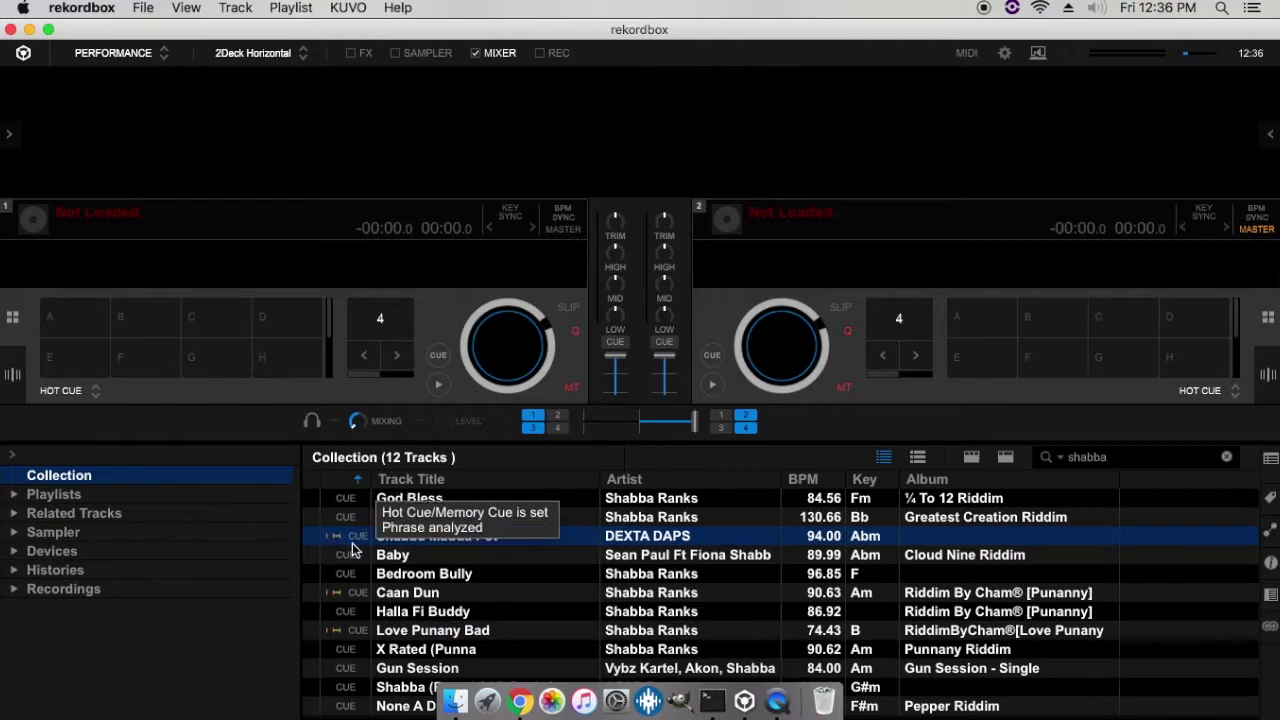
pyautogui.moveTo(706, 543); pyautogui.dragTo(792, 350)
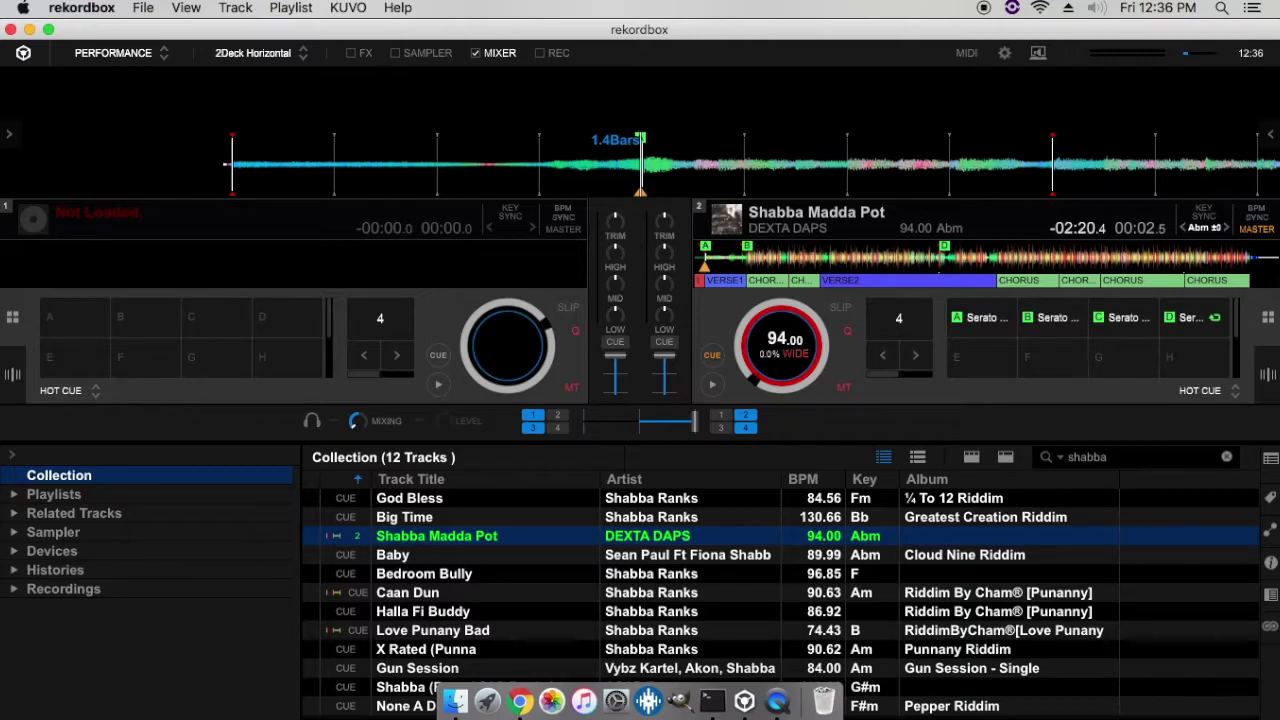
# Open Phrase Edit on deck 2, stretch the first phrase section rightward so it reads INTRO, and play
pyautogui.click(1268, 375)
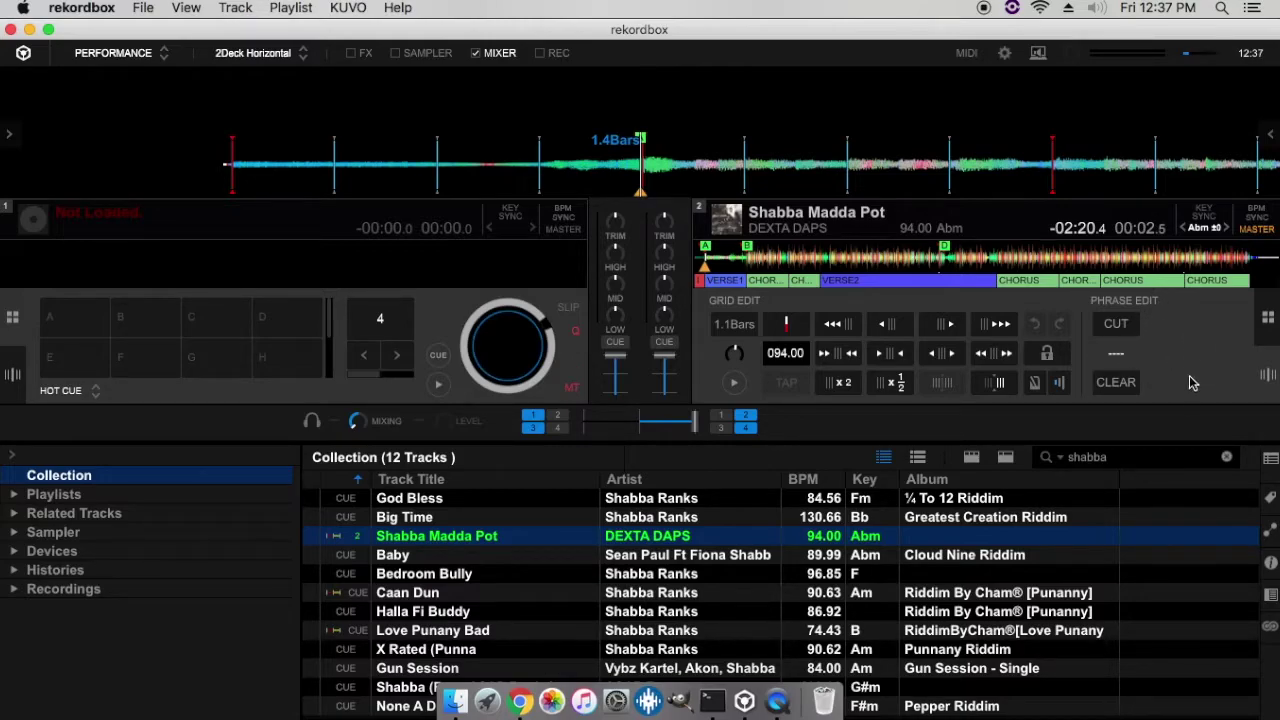
pyautogui.click(704, 283)
pyautogui.moveTo(706, 283); pyautogui.dragTo(744, 280)
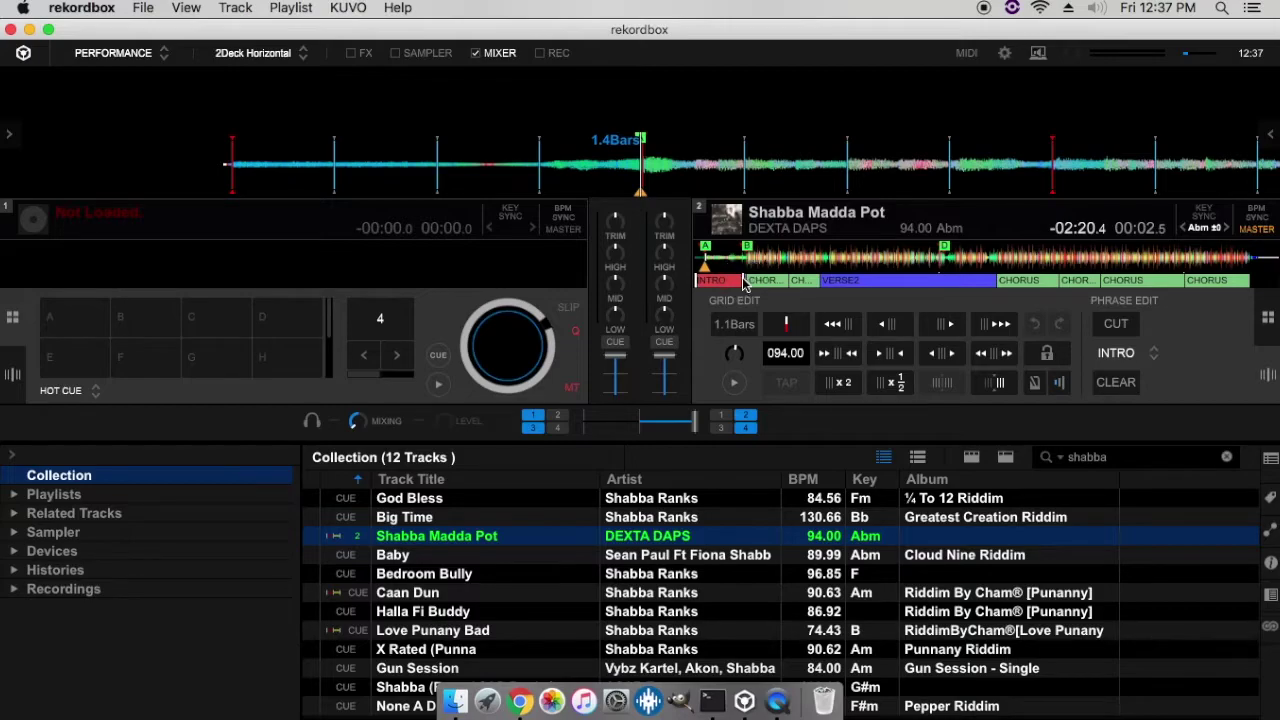
pyautogui.click(735, 383)
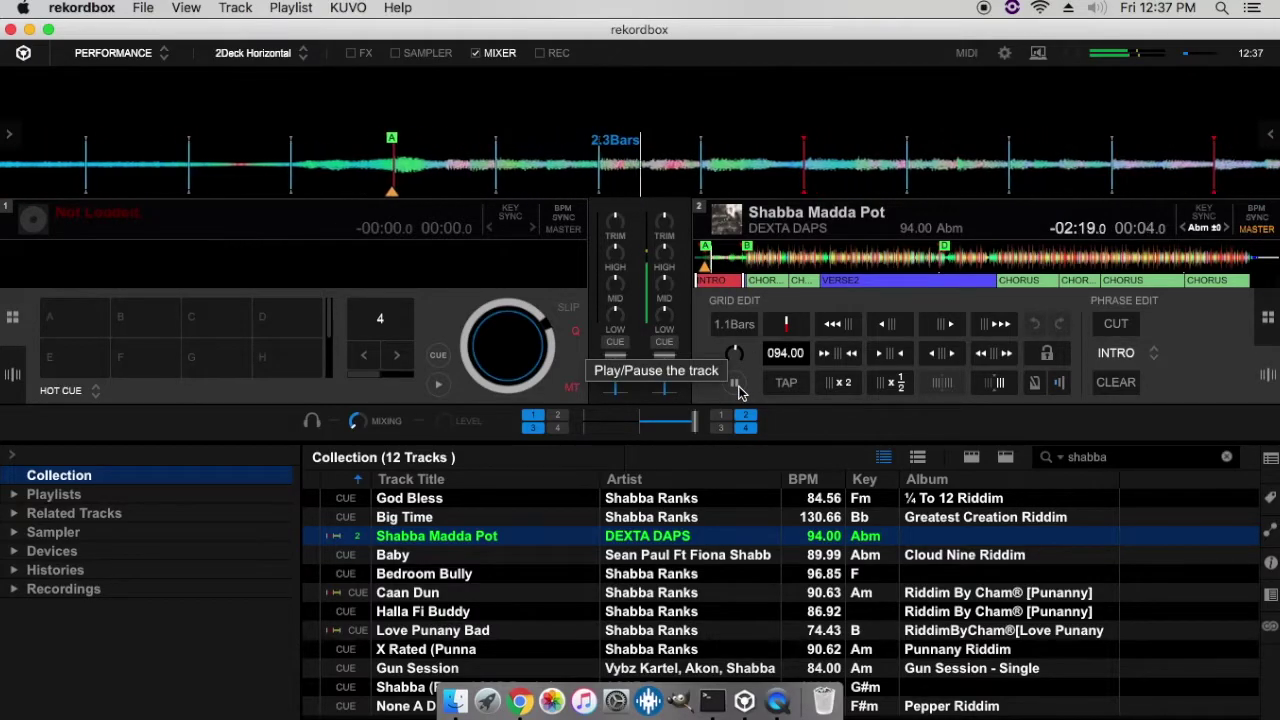
# Stop deck 2 and keep the verse section after INTRO labelled VERSE1
pyautogui.click(736, 388)
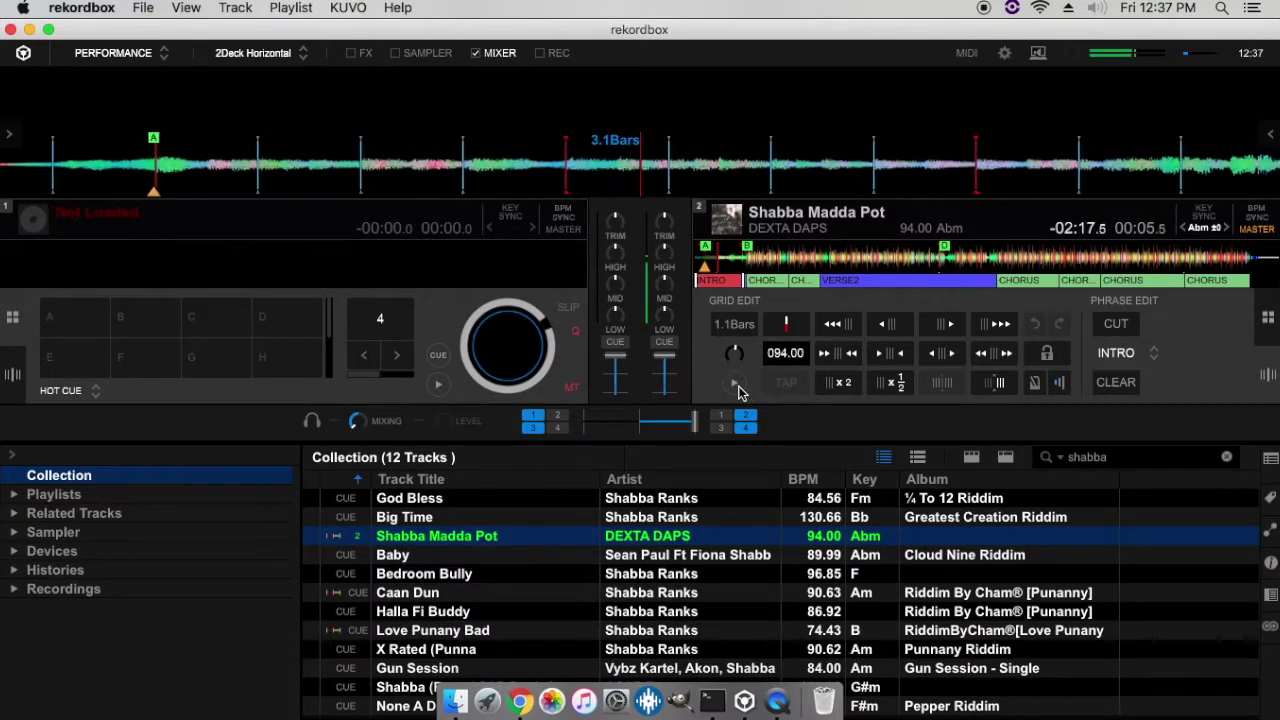
pyautogui.click(744, 284)
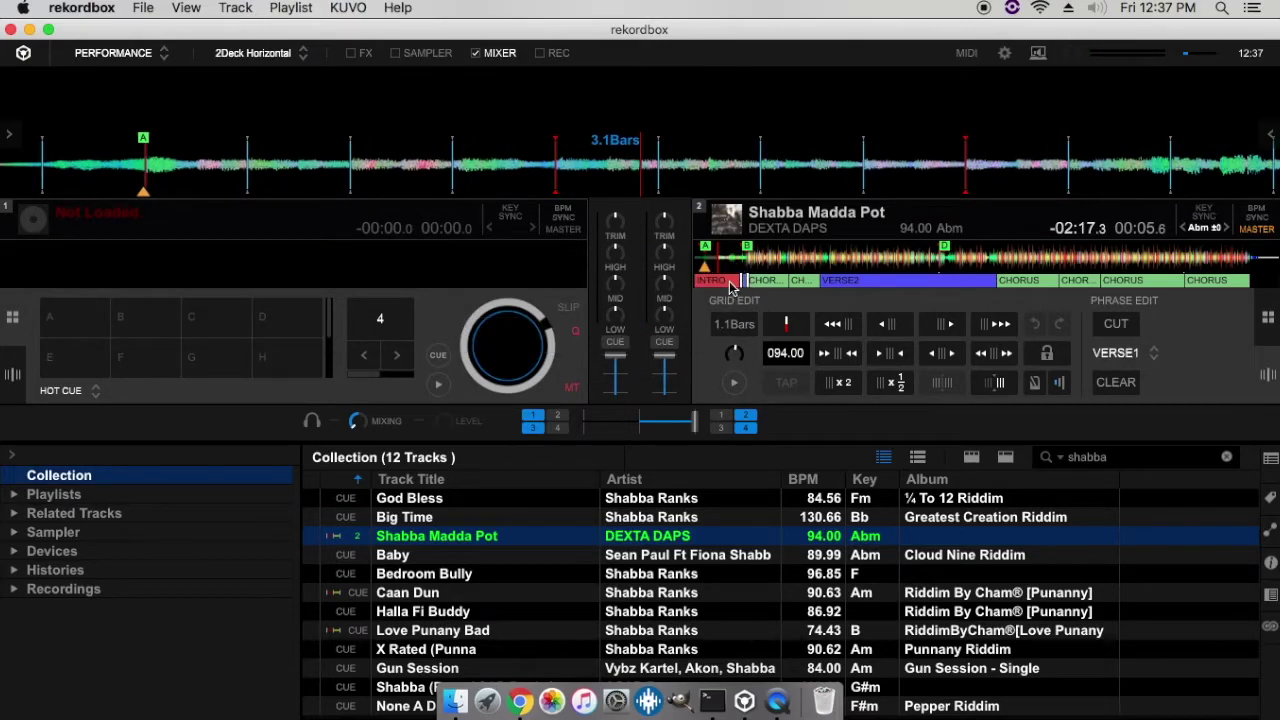
pyautogui.click(857, 284)
pyautogui.click(1155, 356)
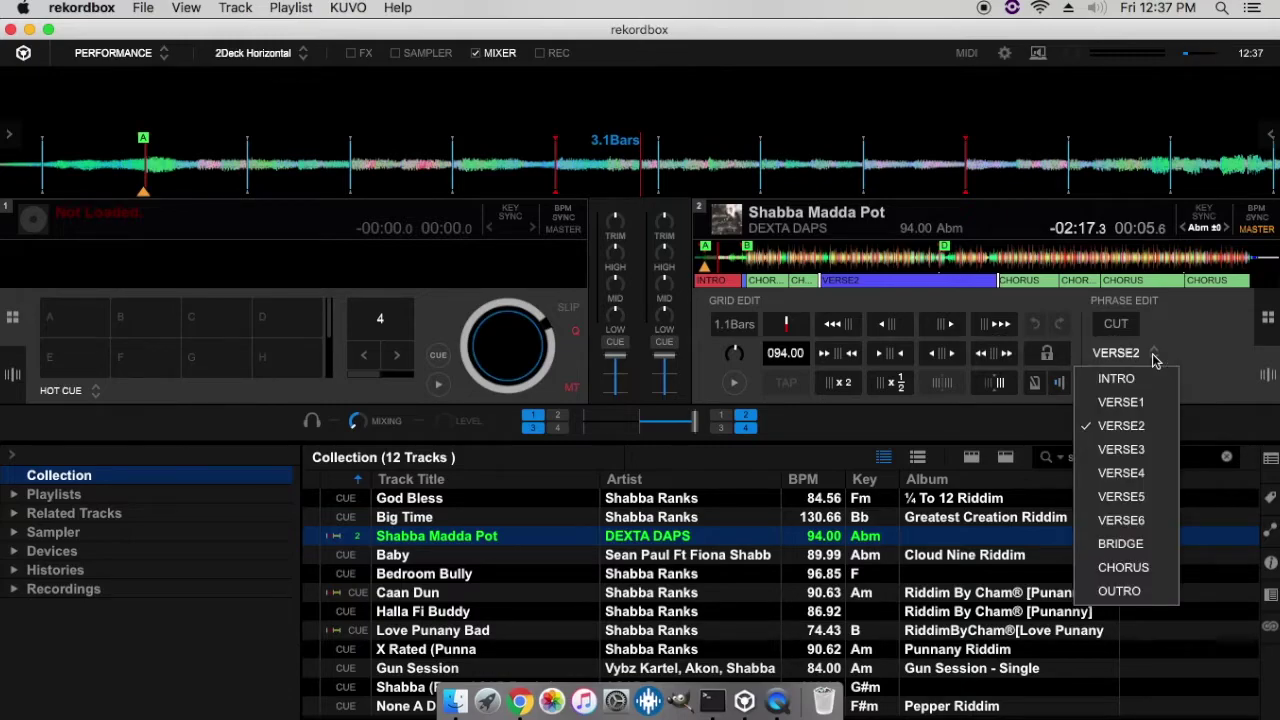
pyautogui.click(1137, 403)
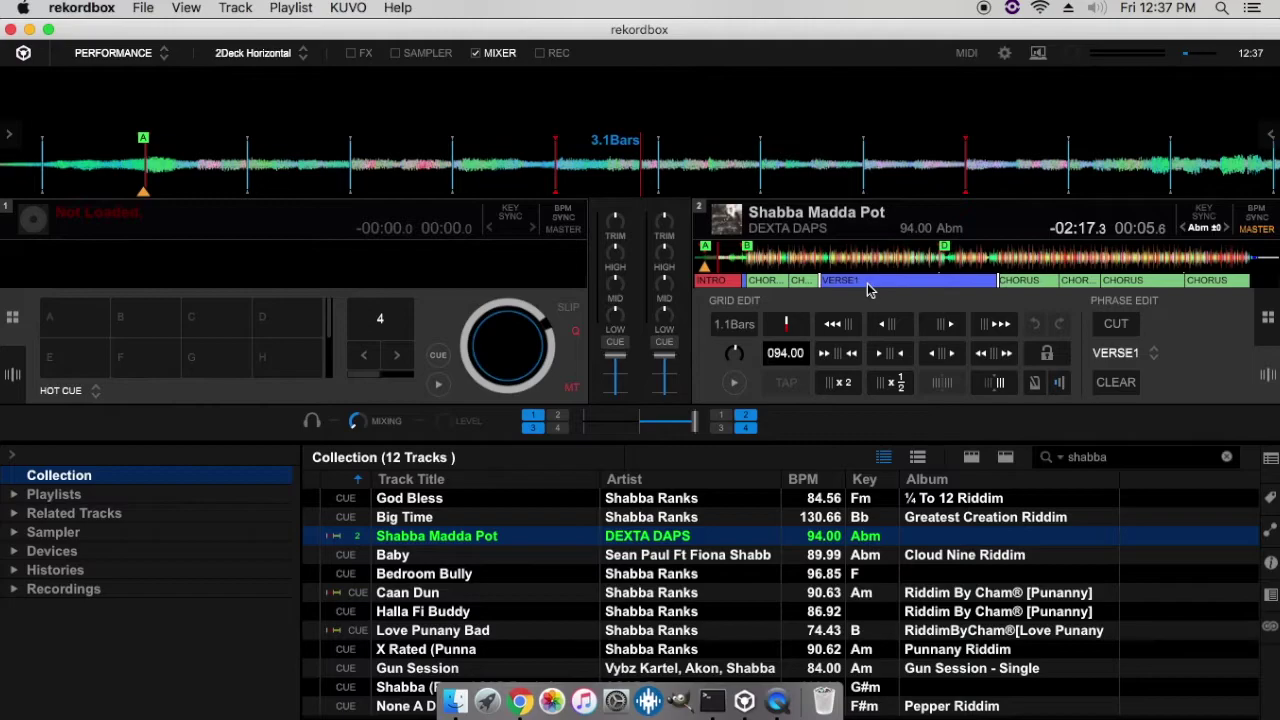
# Relabel the chorus section following VERSE1 as OUTRO and grab the VERSE1/OUTRO boundary
pyautogui.click(1030, 284)
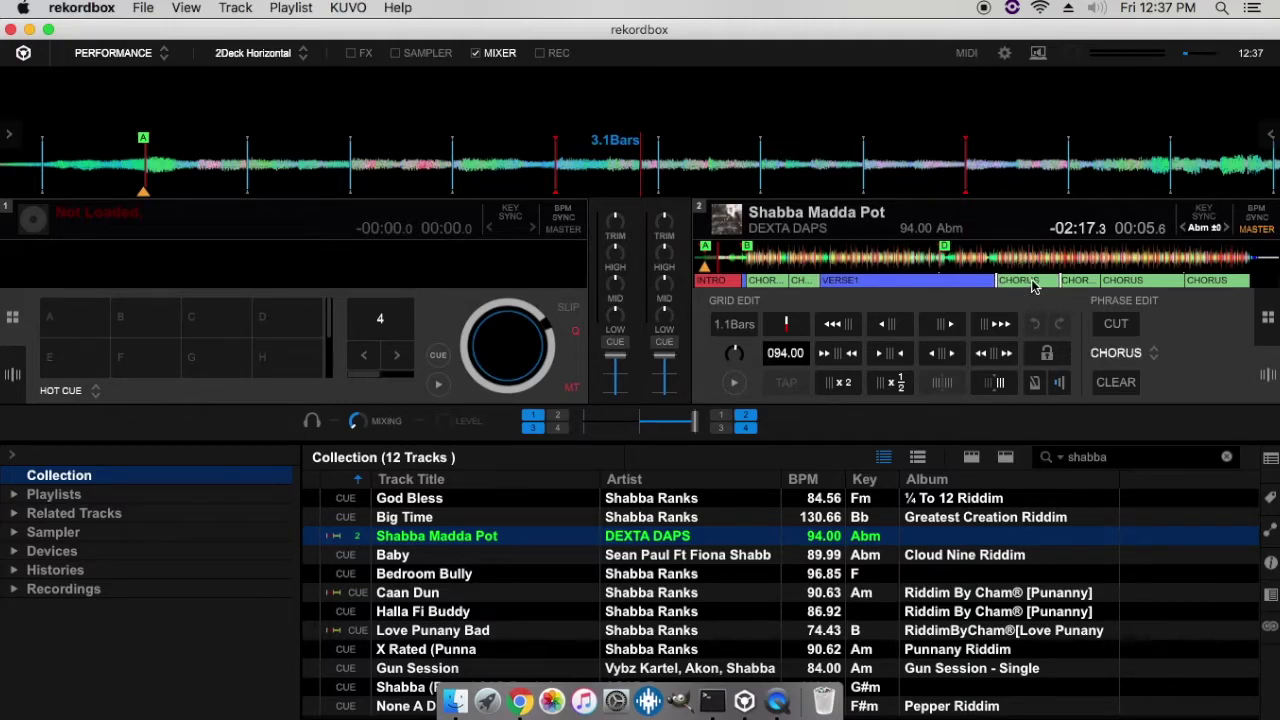
pyautogui.click(1135, 355)
pyautogui.click(1133, 596)
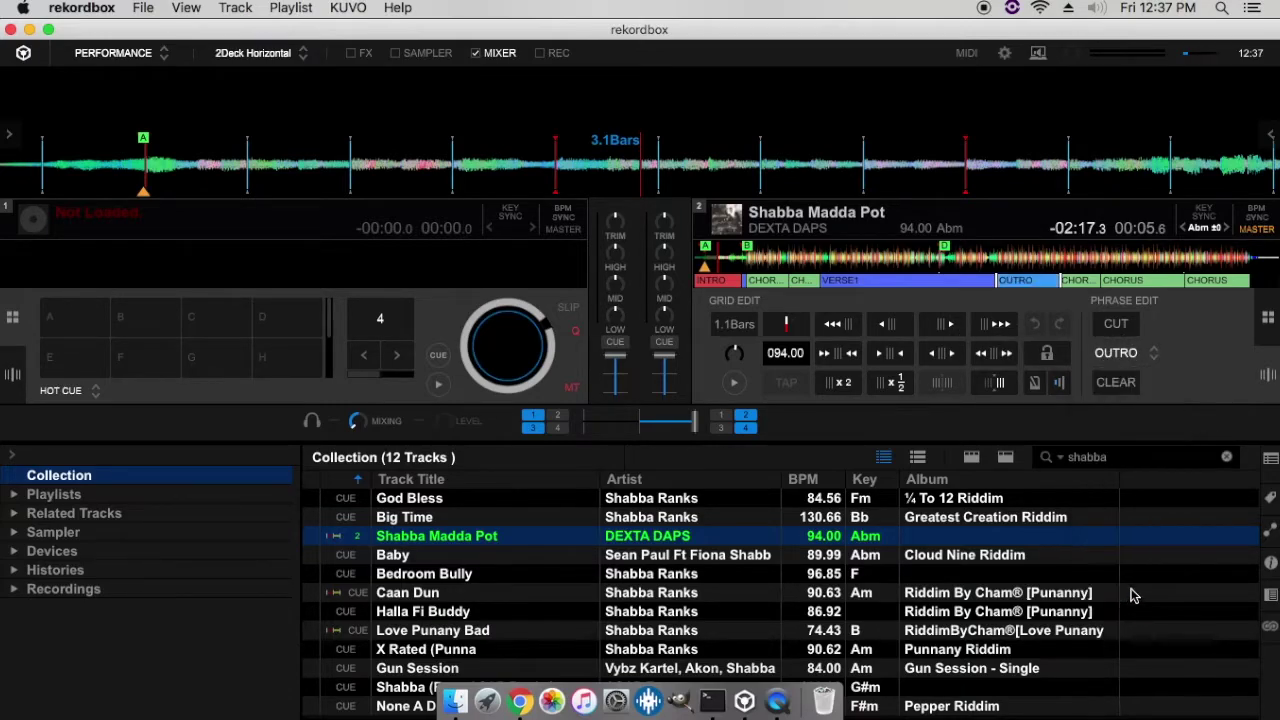
pyautogui.moveTo(997, 283); pyautogui.dragTo(930, 282)
pyautogui.click(997, 281)
# Park the playhead at 01:07.9 (bar 27.3) and drag the VERSE1/OUTRO boundary earlier
pyautogui.click(748, 262)
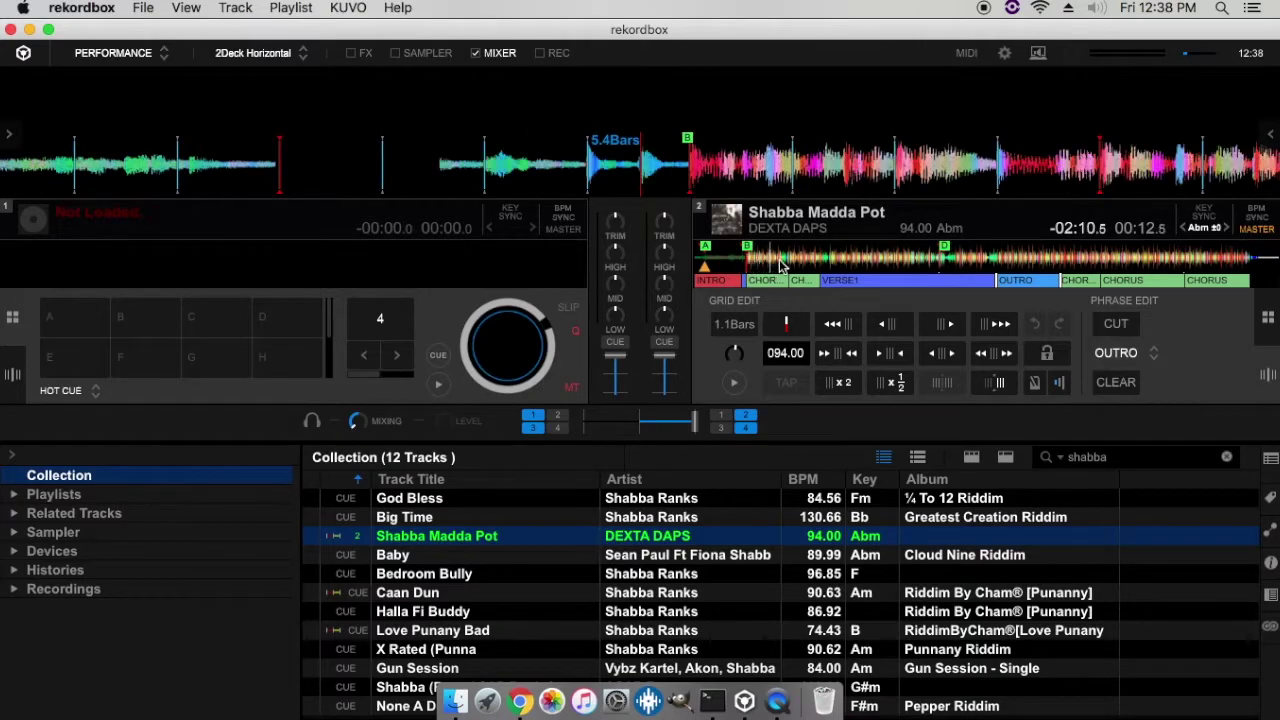
pyautogui.click(784, 262)
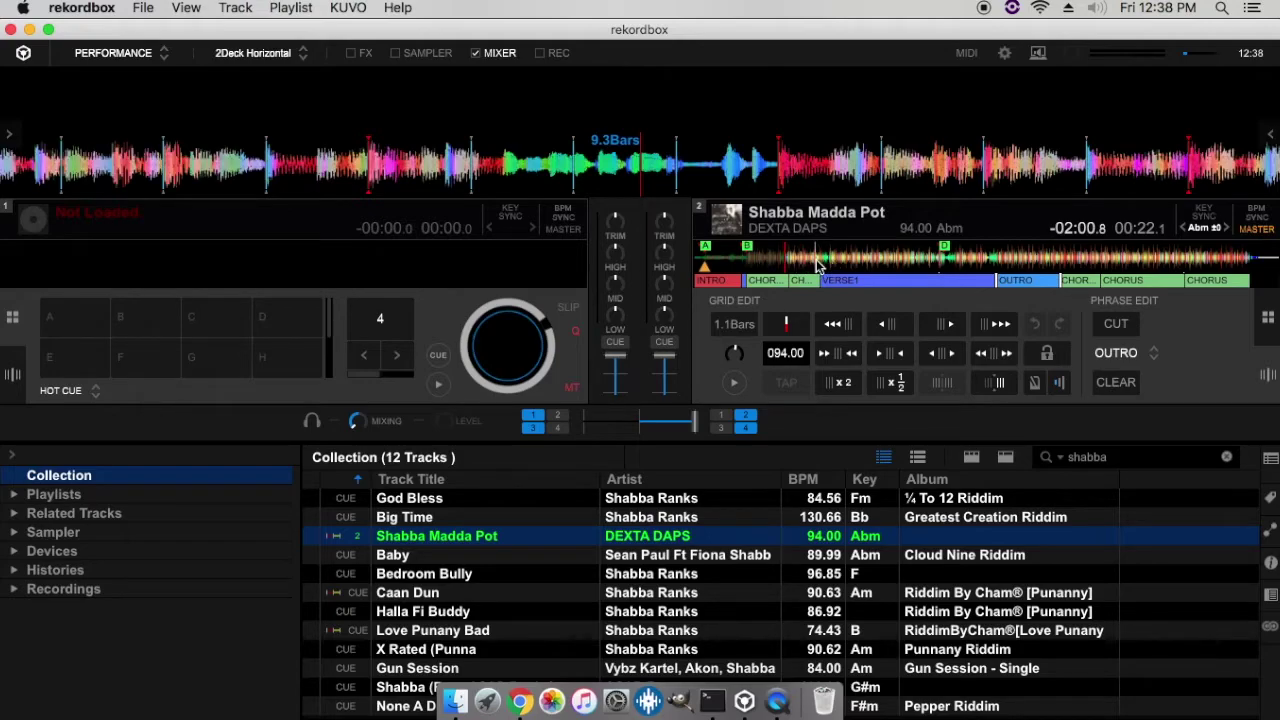
pyautogui.click(820, 262)
pyautogui.click(1000, 260)
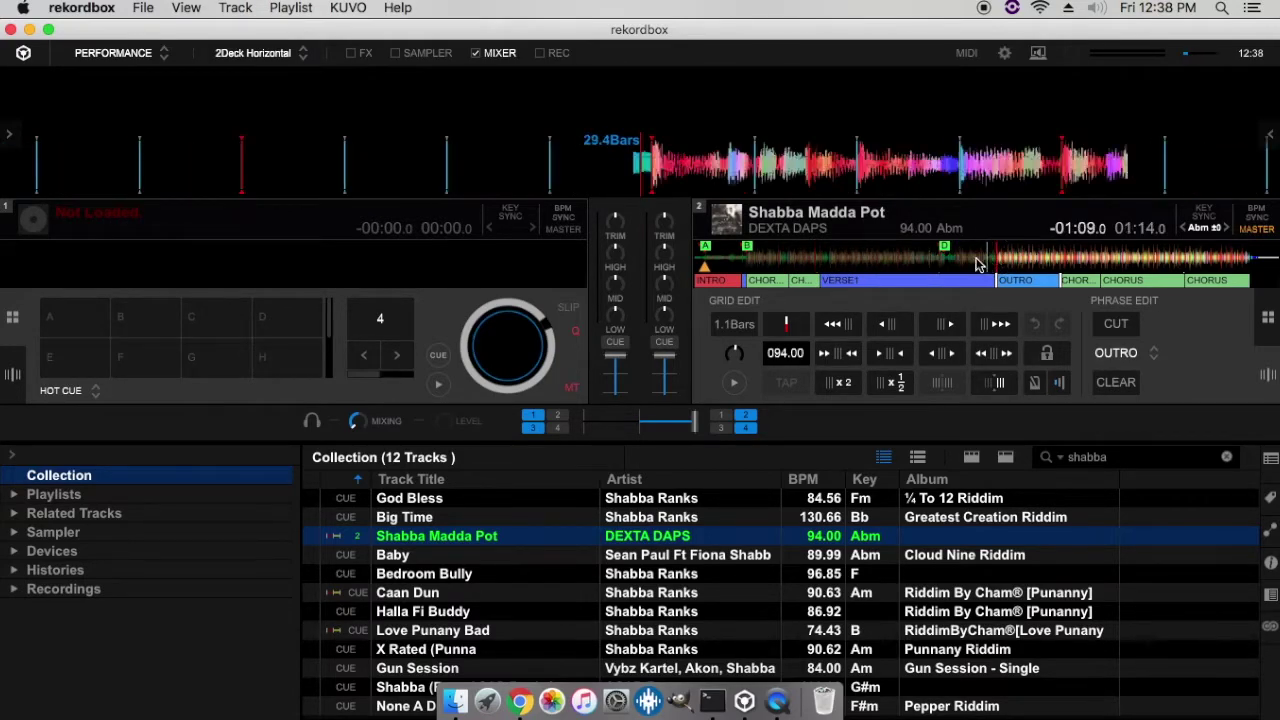
pyautogui.click(823, 263)
pyautogui.click(925, 262)
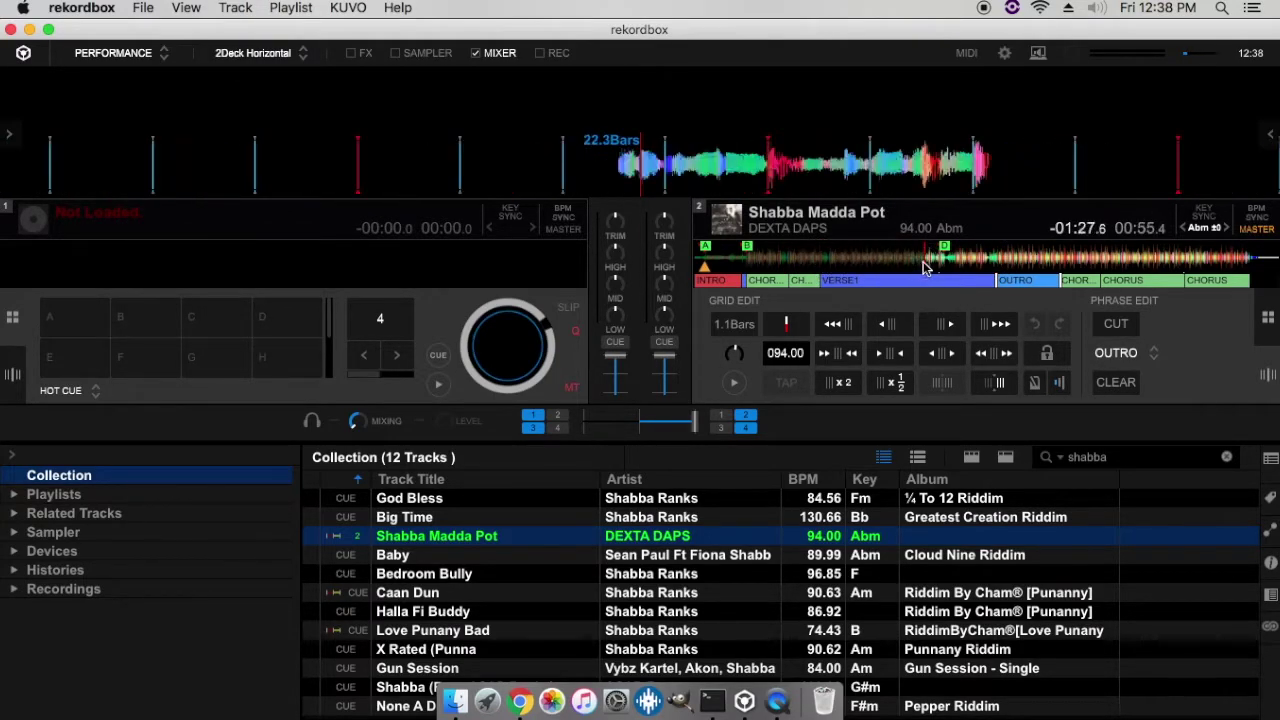
pyautogui.click(972, 262)
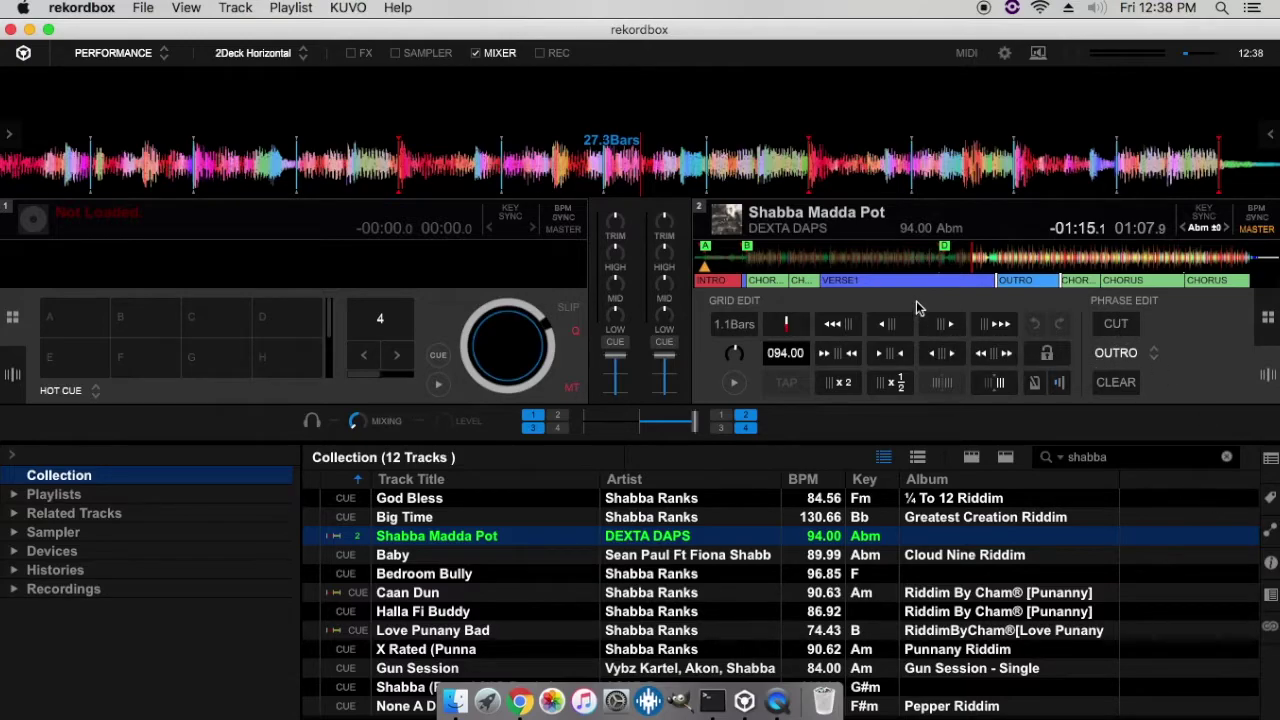
pyautogui.moveTo(985, 289)
pyautogui.mouseDown()
pyautogui.moveTo(996, 290)
pyautogui.moveTo(960, 283)
pyautogui.moveTo(975, 288)
pyautogui.mouseUp()
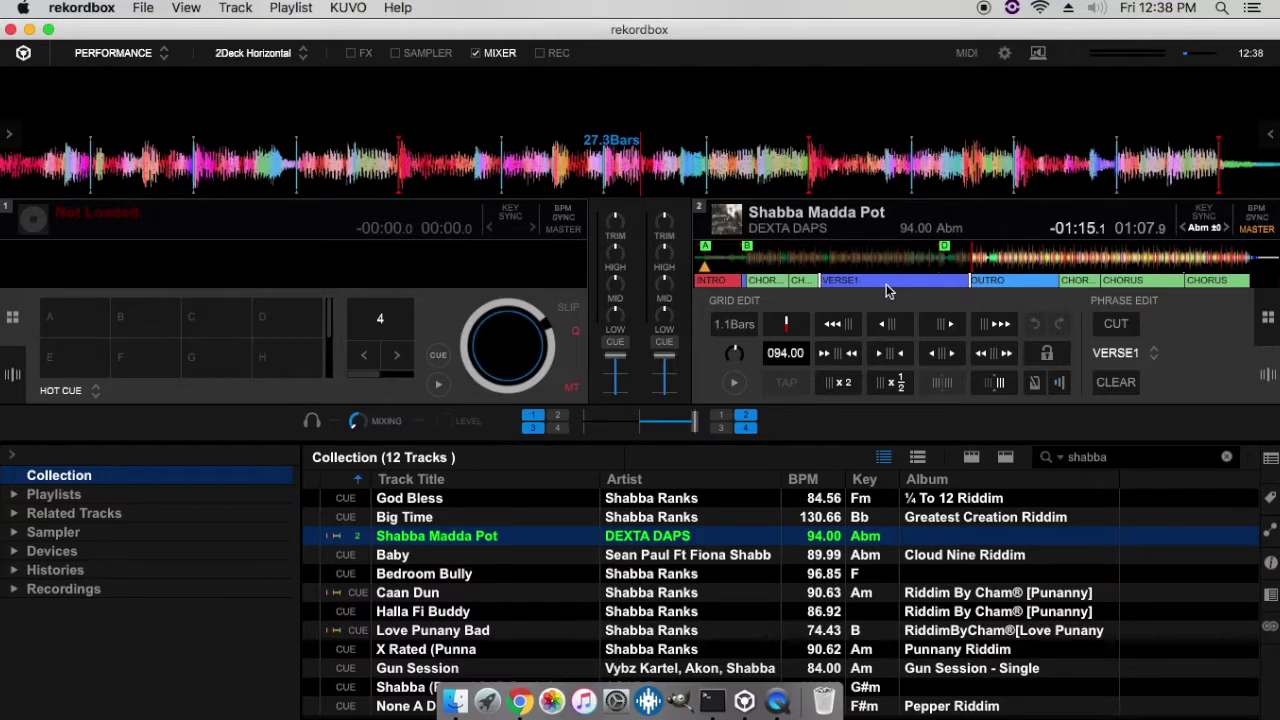
pyautogui.click(1118, 327)
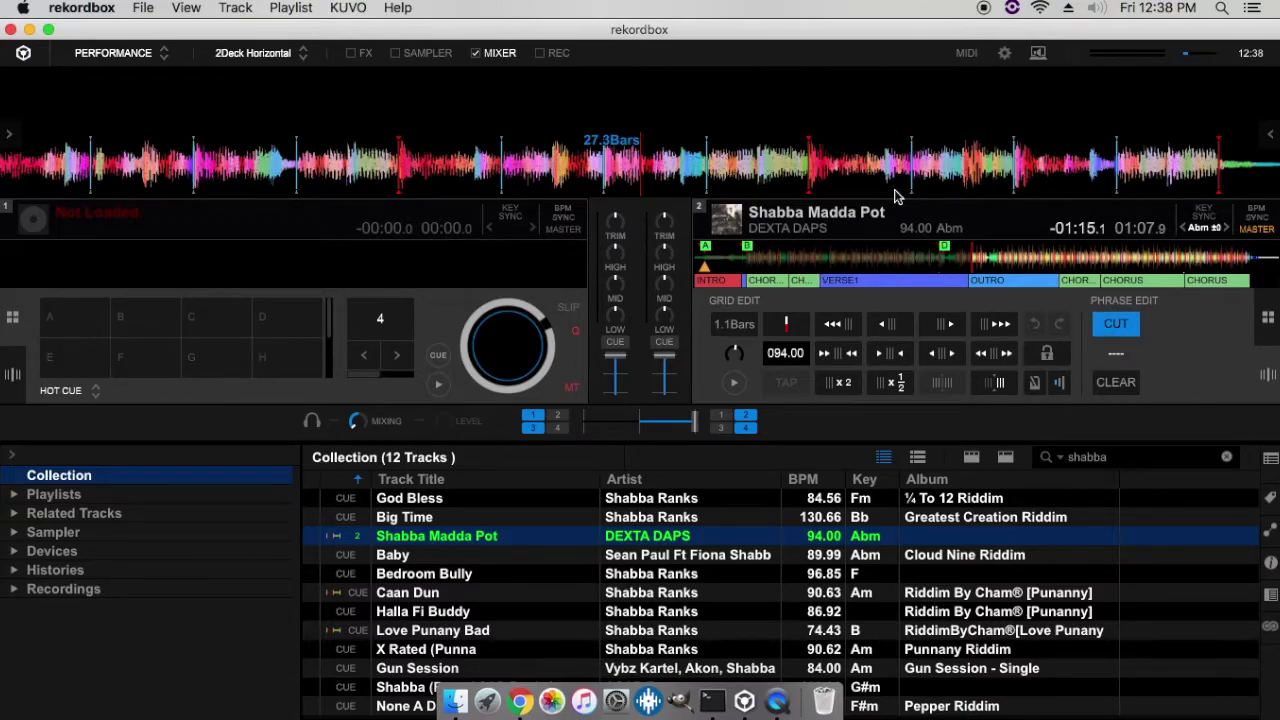
# Set the playhead to 00:48.6 (bar 20.1) and cut VERSE1 in two there
pyautogui.moveTo(894, 194); pyautogui.dragTo(953, 204)
pyautogui.click(905, 258)
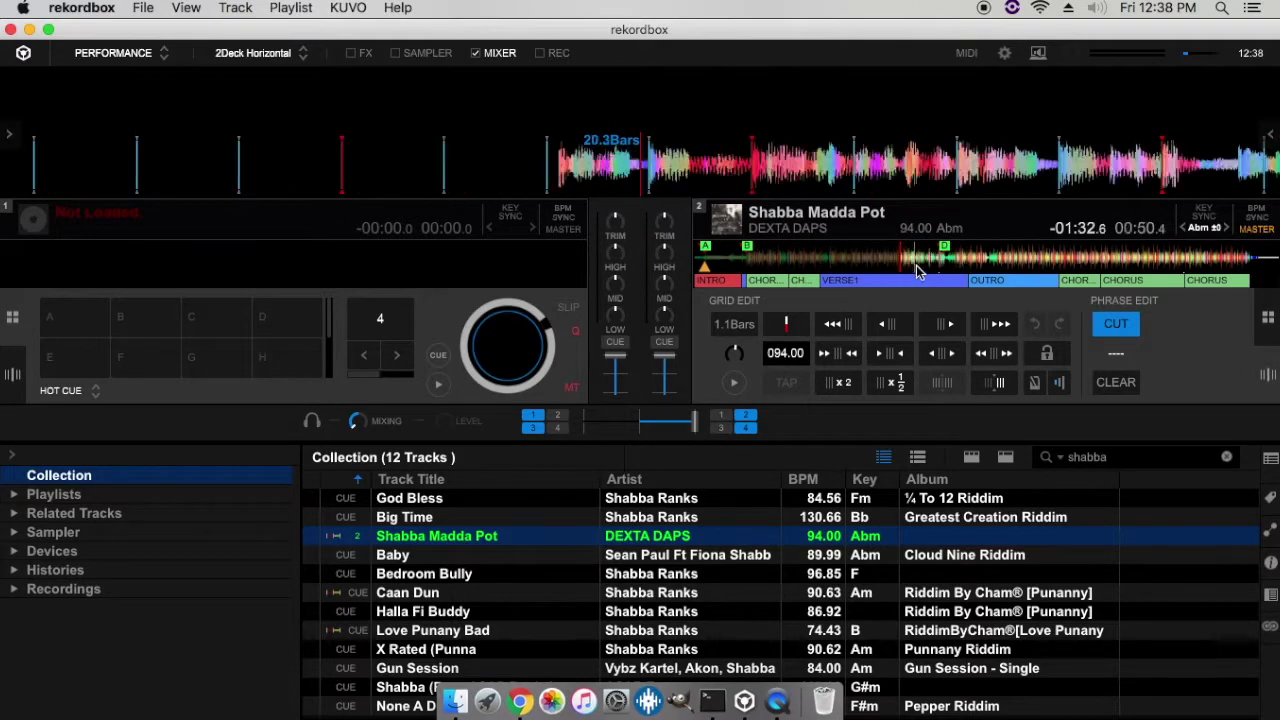
pyautogui.click(870, 262)
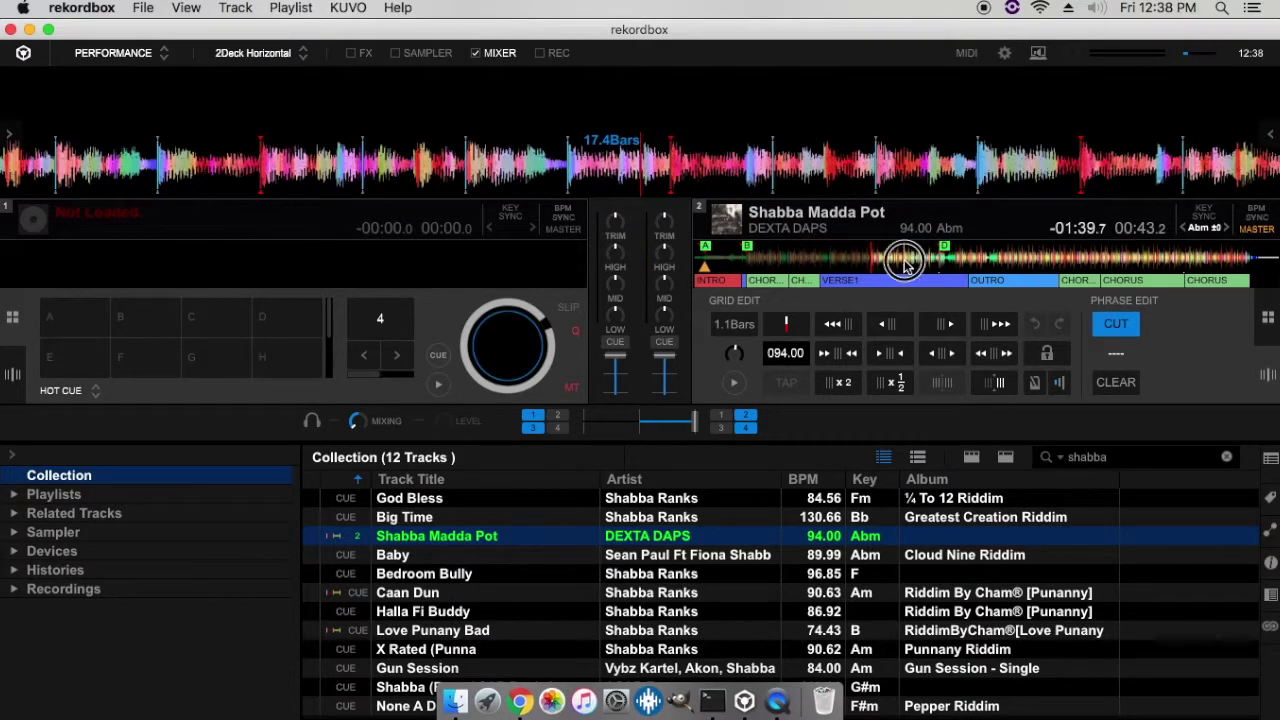
pyautogui.click(910, 262)
pyautogui.click(868, 262)
pyautogui.click(894, 260)
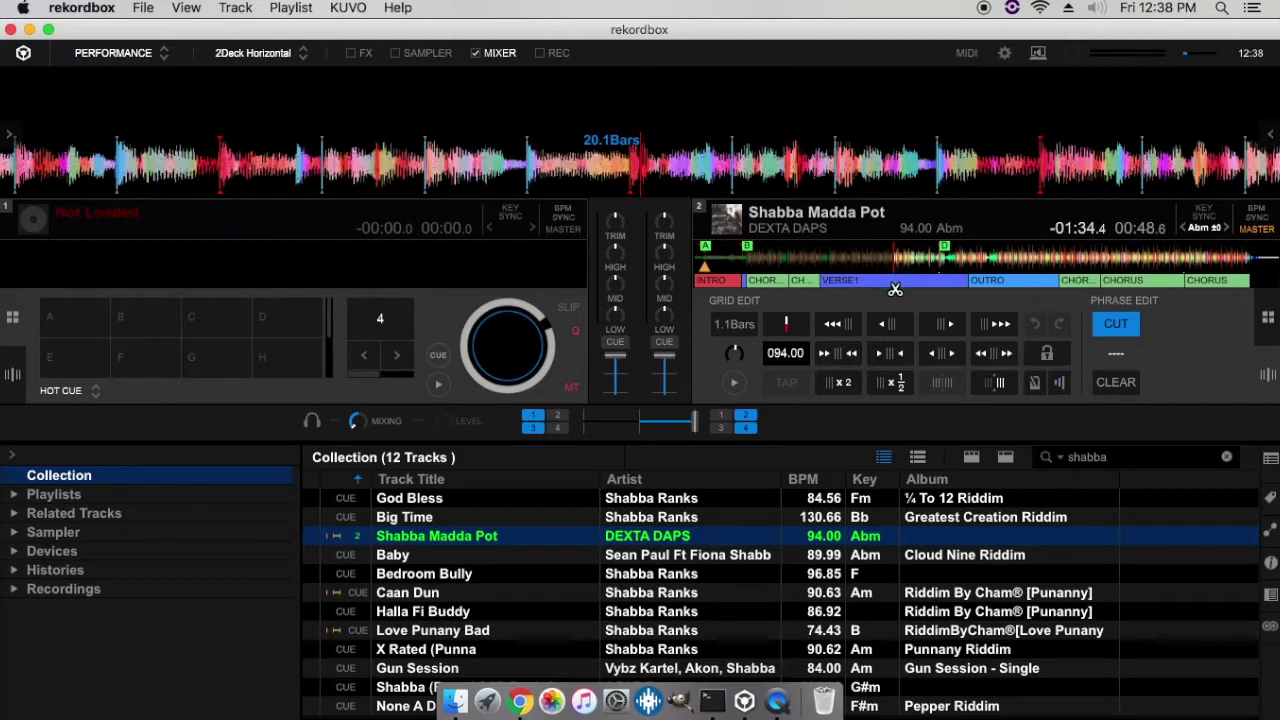
pyautogui.click(893, 286)
# Label the second part of the split VERSE1 section as VERSE4
pyautogui.click(1113, 324)
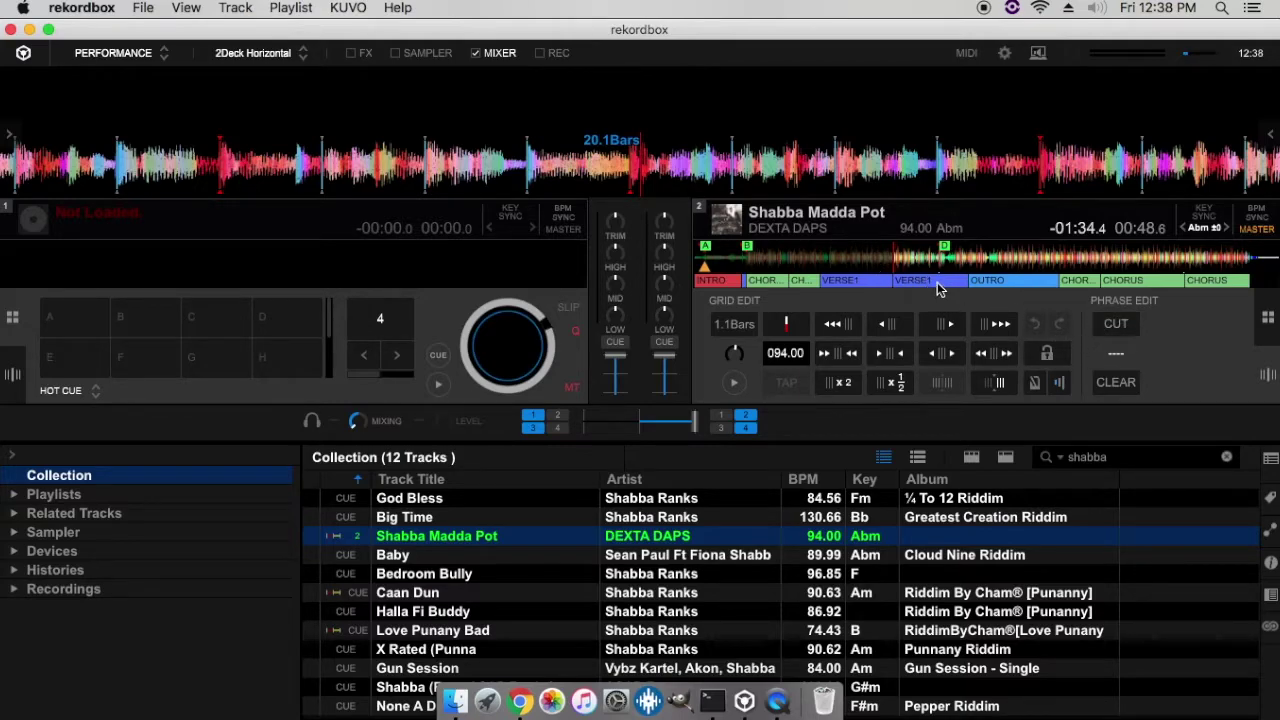
pyautogui.click(943, 288)
pyautogui.click(1134, 356)
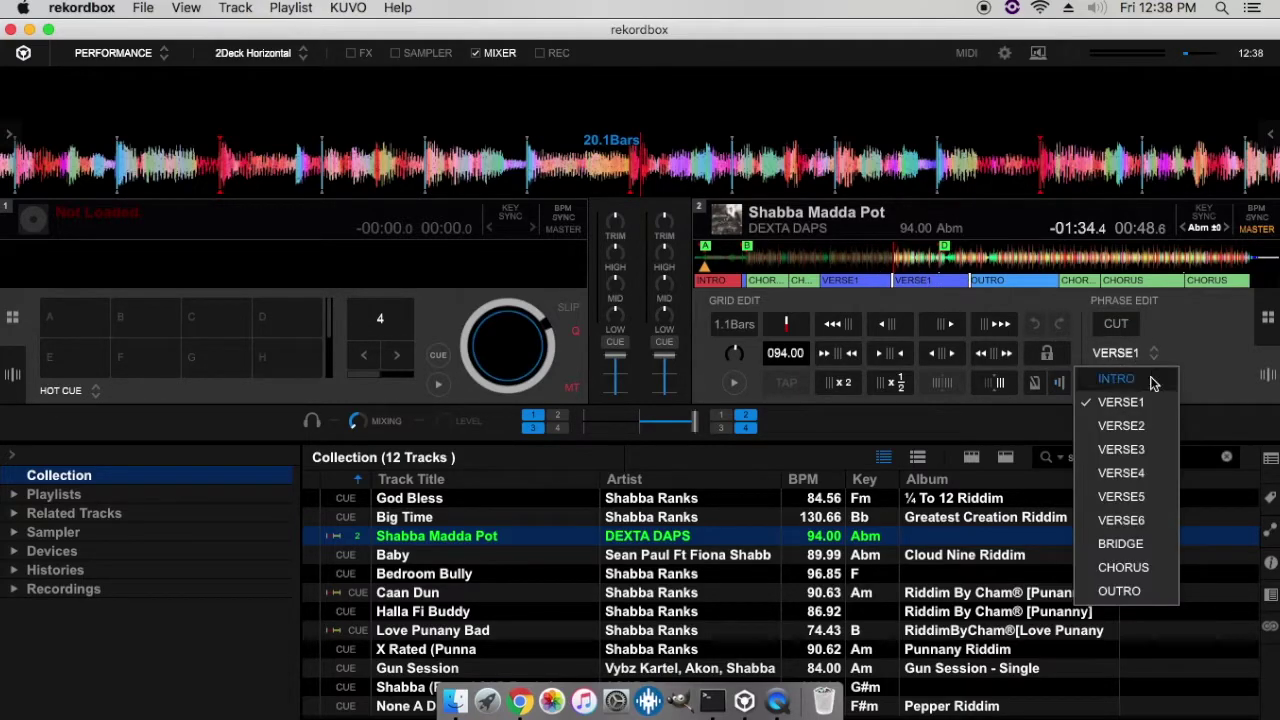
pyautogui.click(1140, 474)
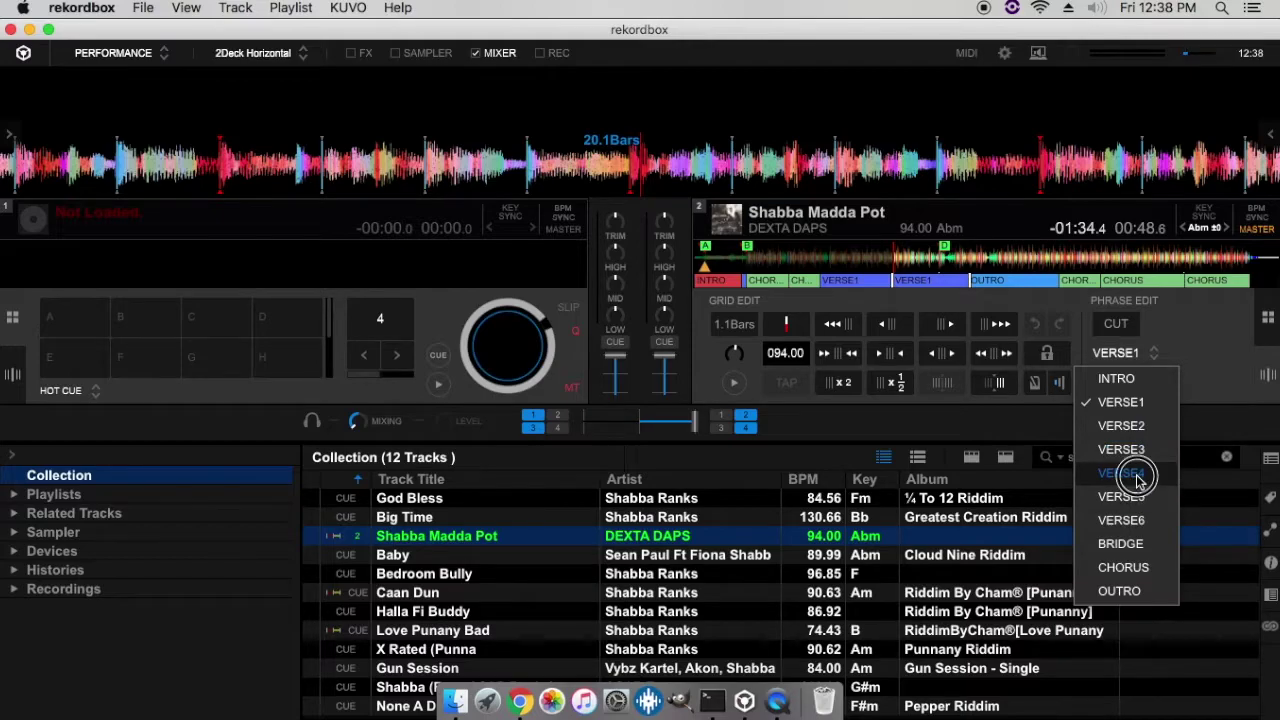
pyautogui.click(1116, 320)
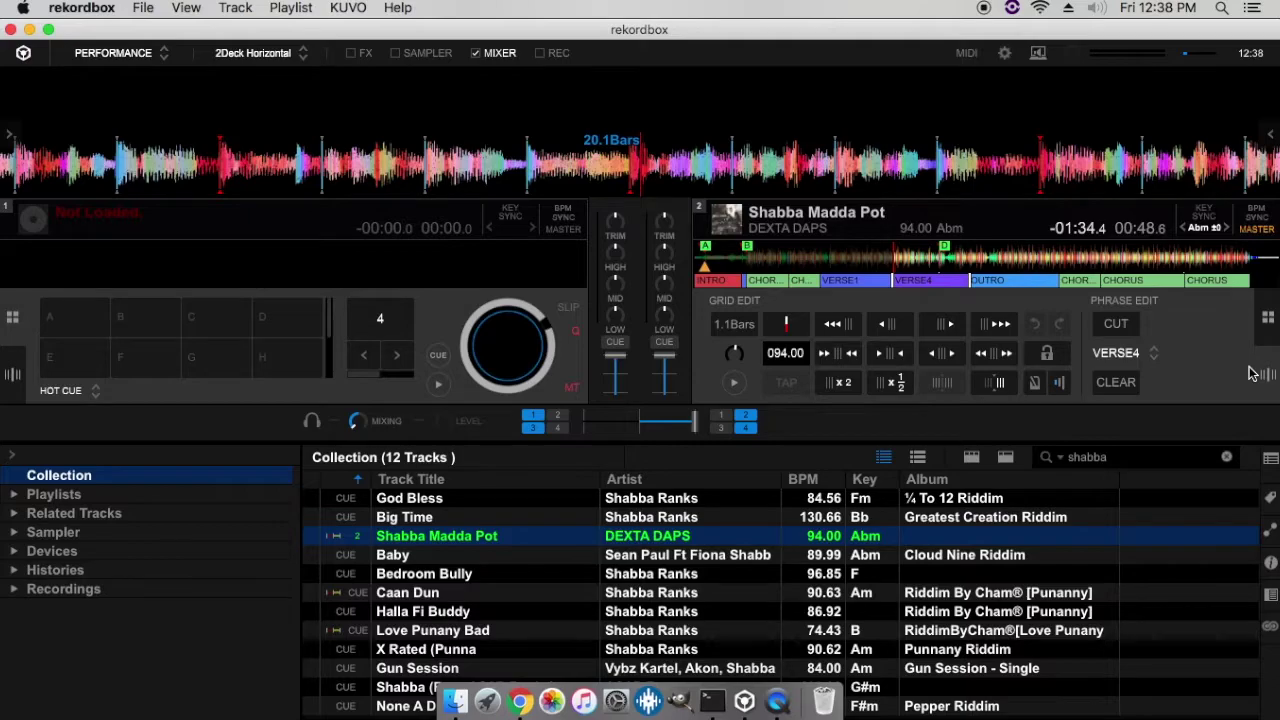